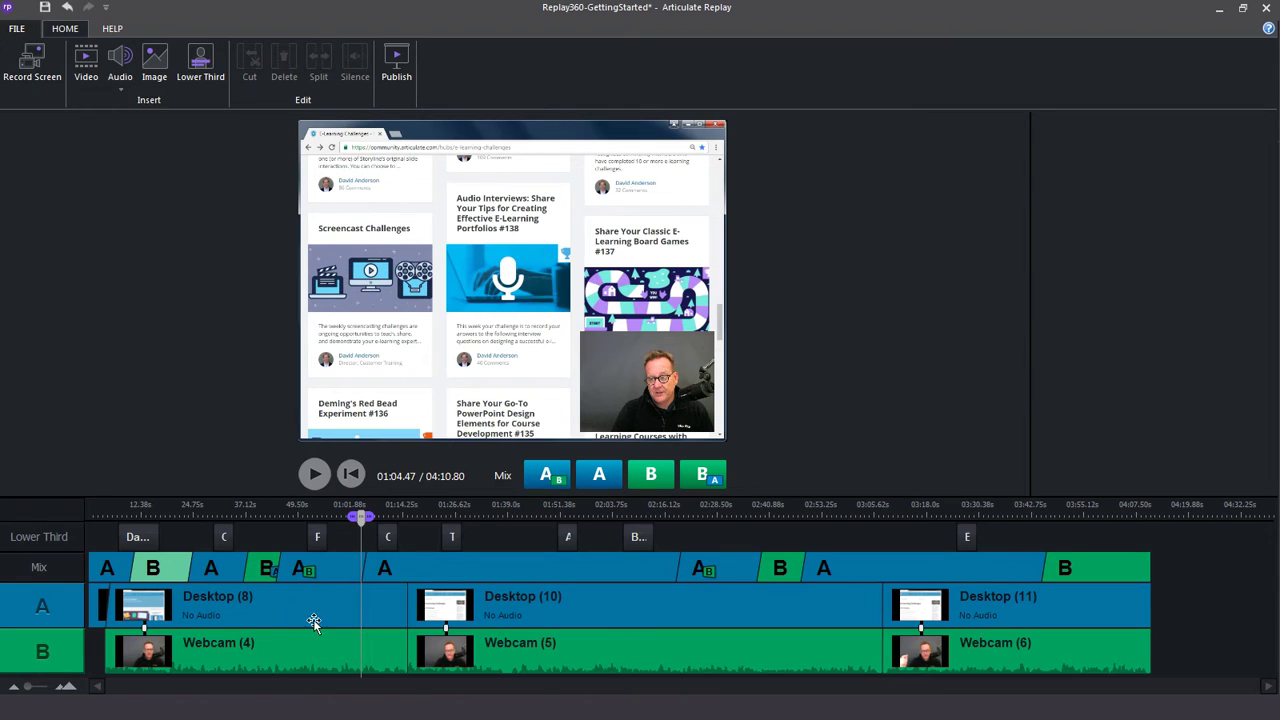
click(269, 612)
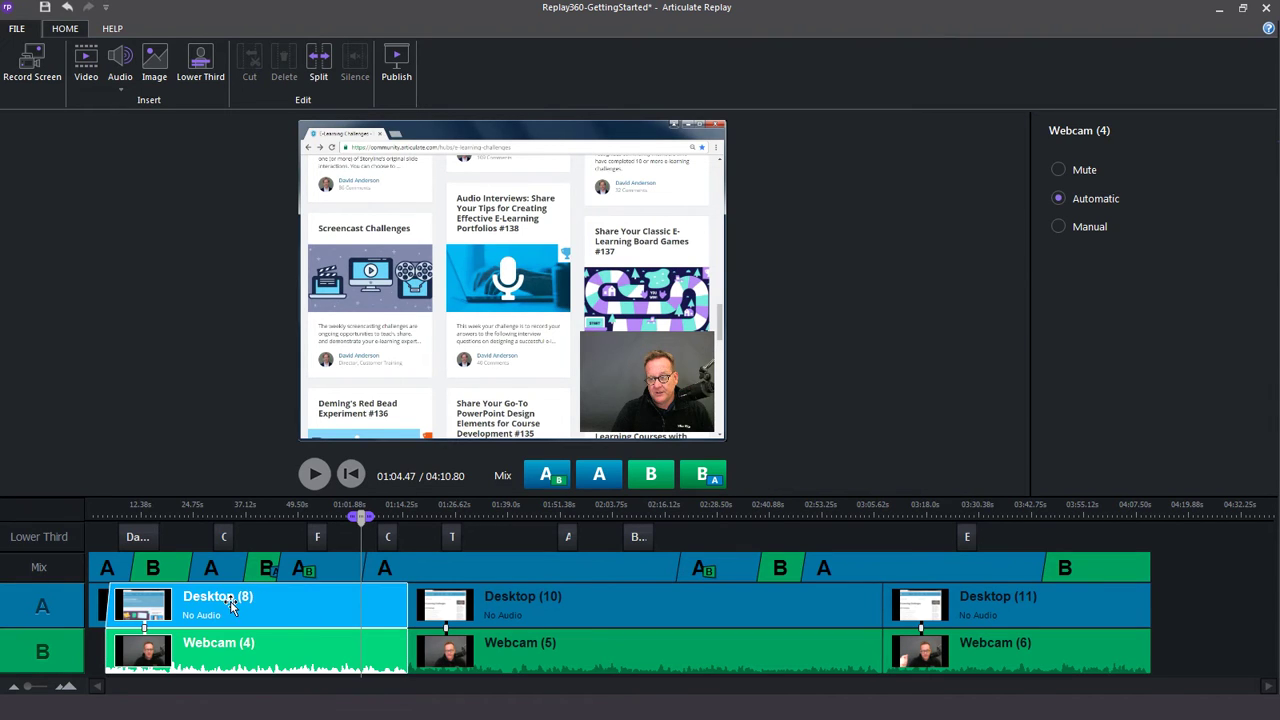
drag(176, 612, 1192, 600)
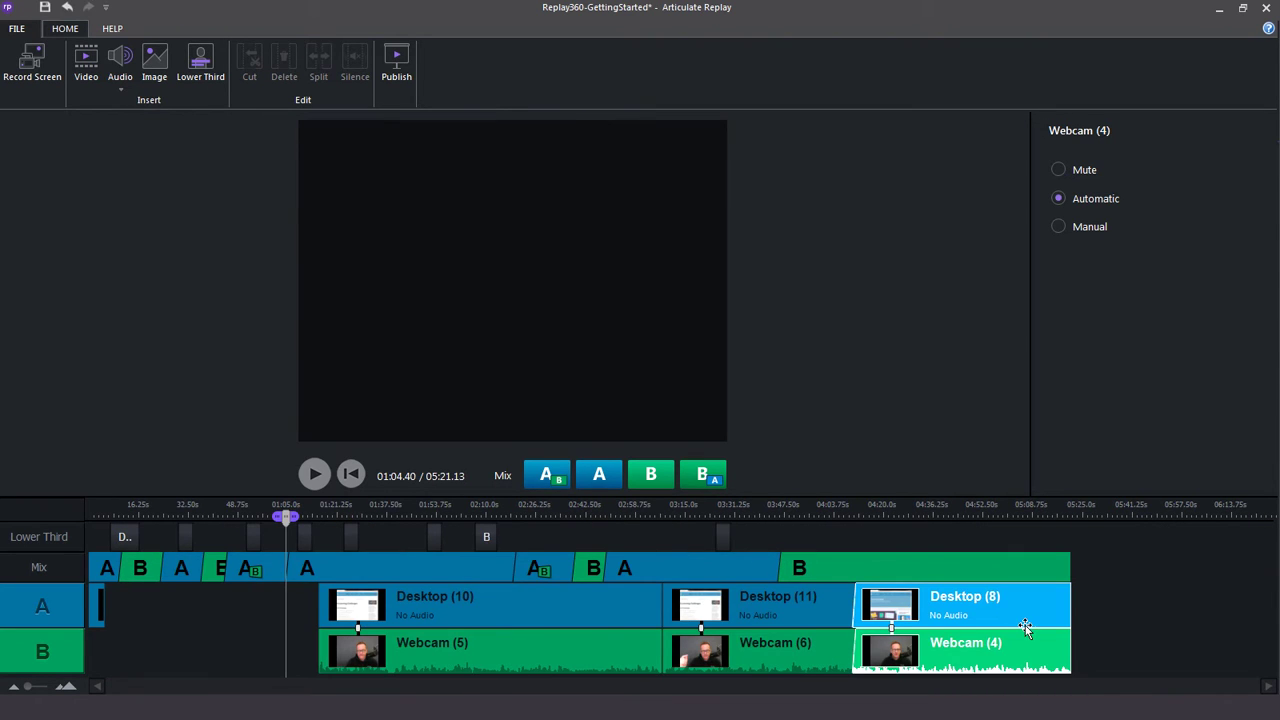
mouse_move(938, 618)
mouse_down()
mouse_move(968, 618)
mouse_move(930, 620)
mouse_up()
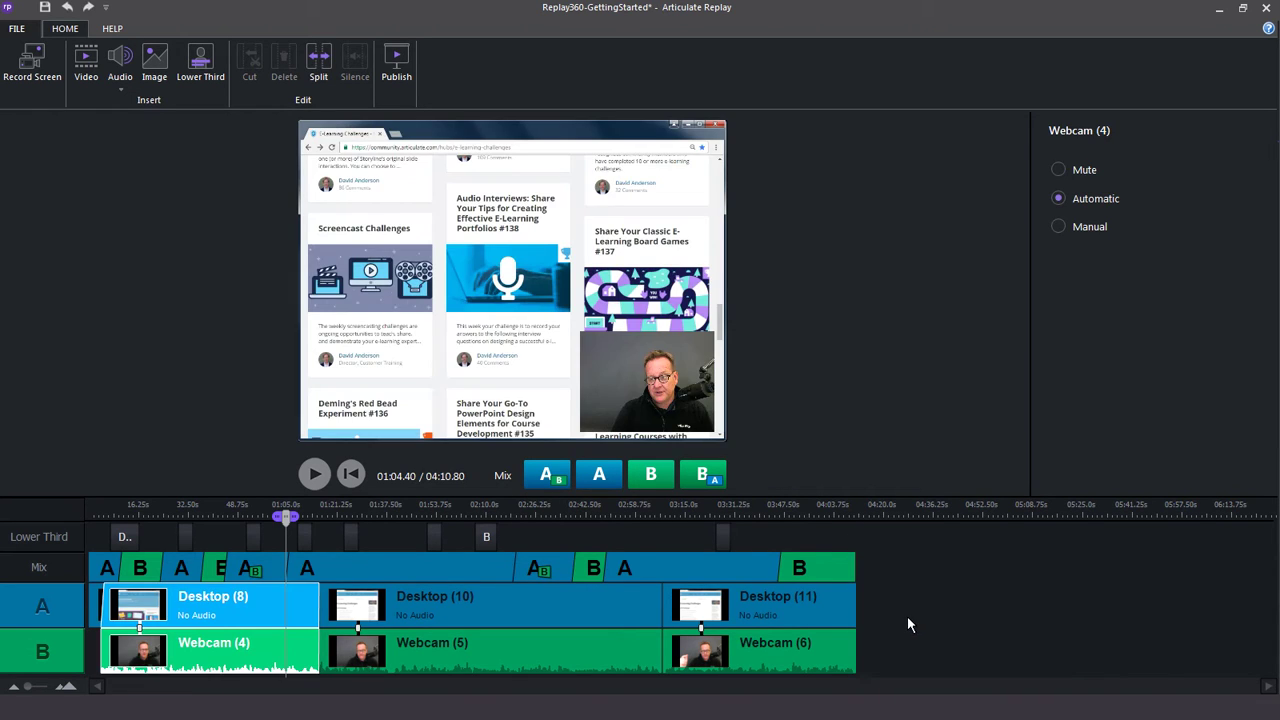
click(552, 537)
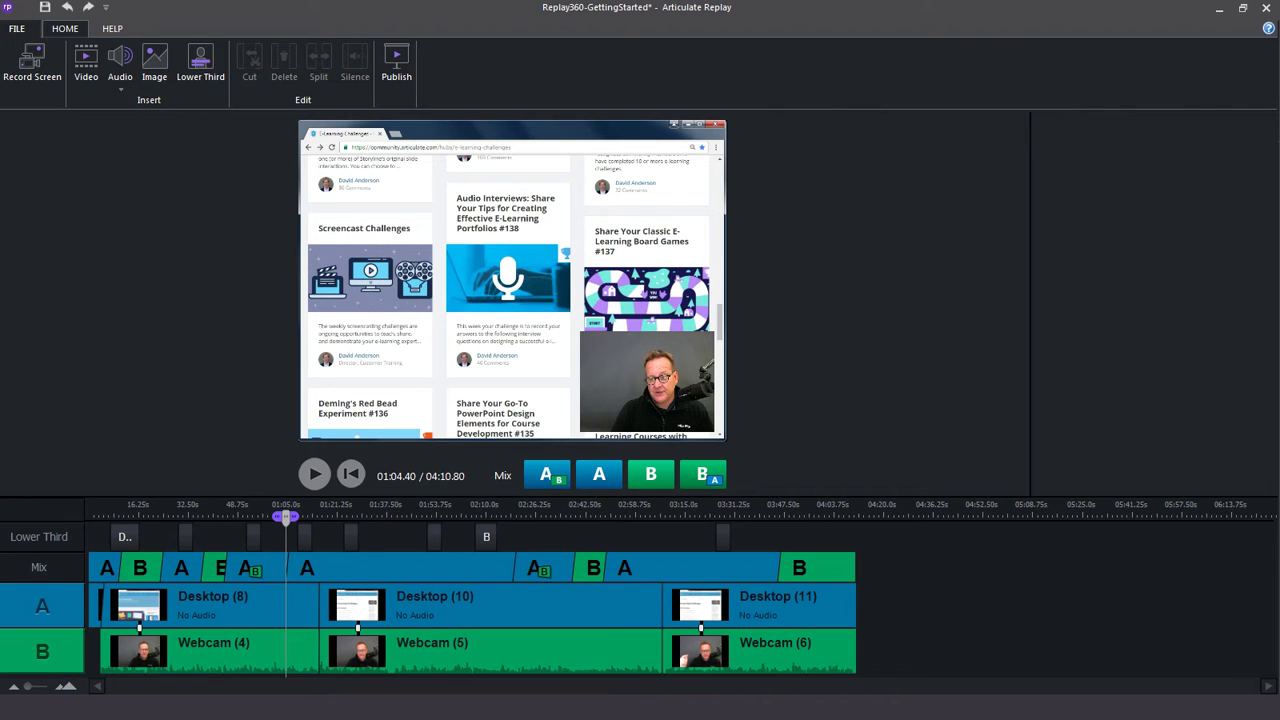
Step: Return to the start, select the intro and Desktop (8)/Webcam (4) clips, then park playback near 1:12
click(91, 514)
scroll(111, 590, up, 3)
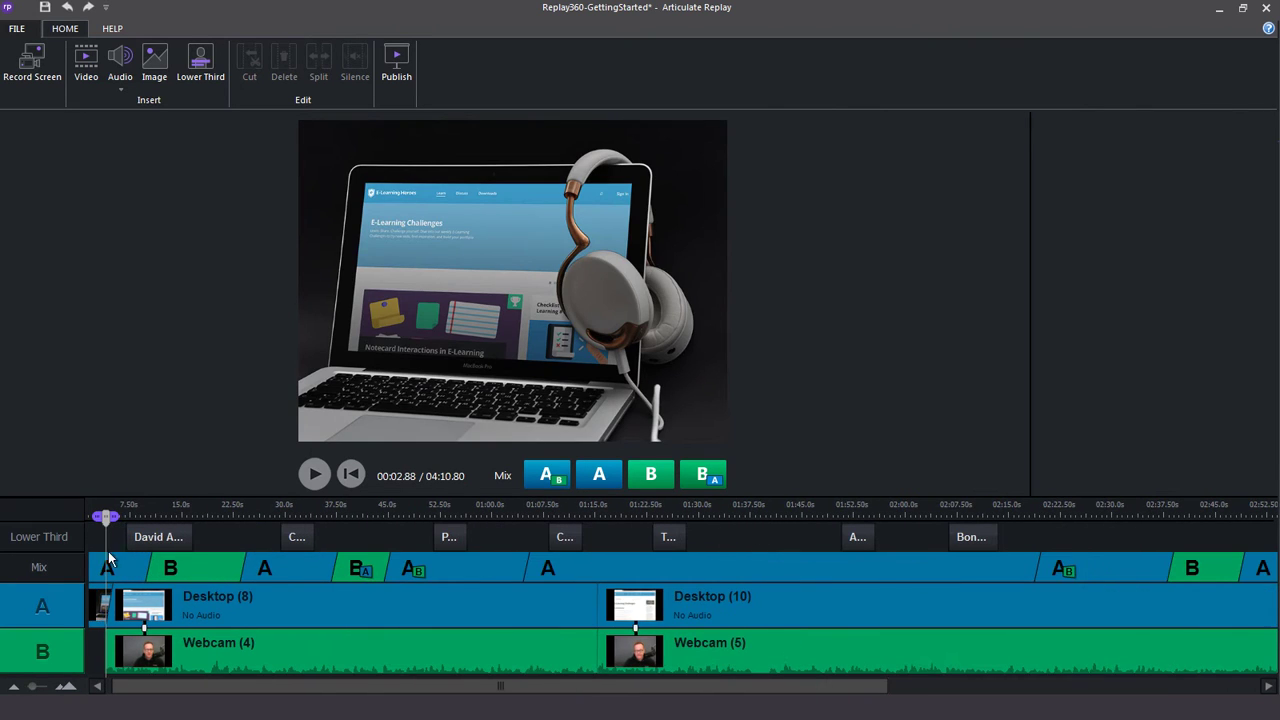
click(99, 610)
click(137, 612)
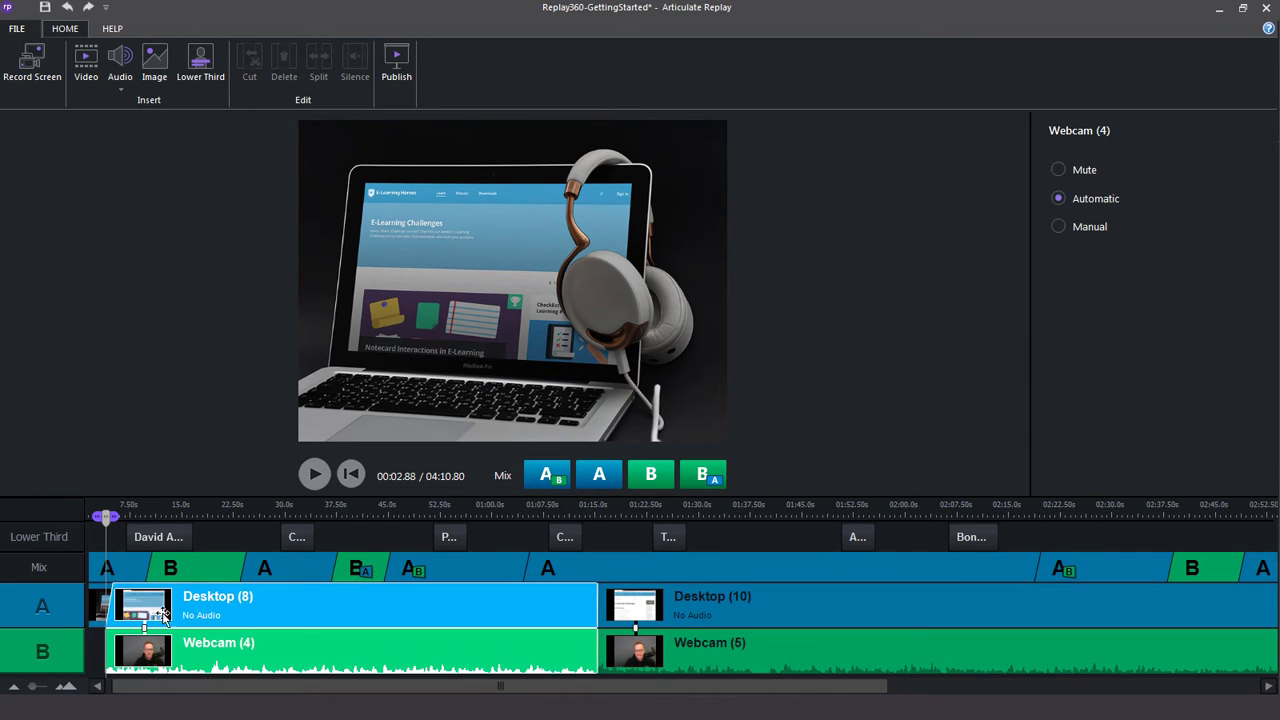
drag(105, 517, 102, 517)
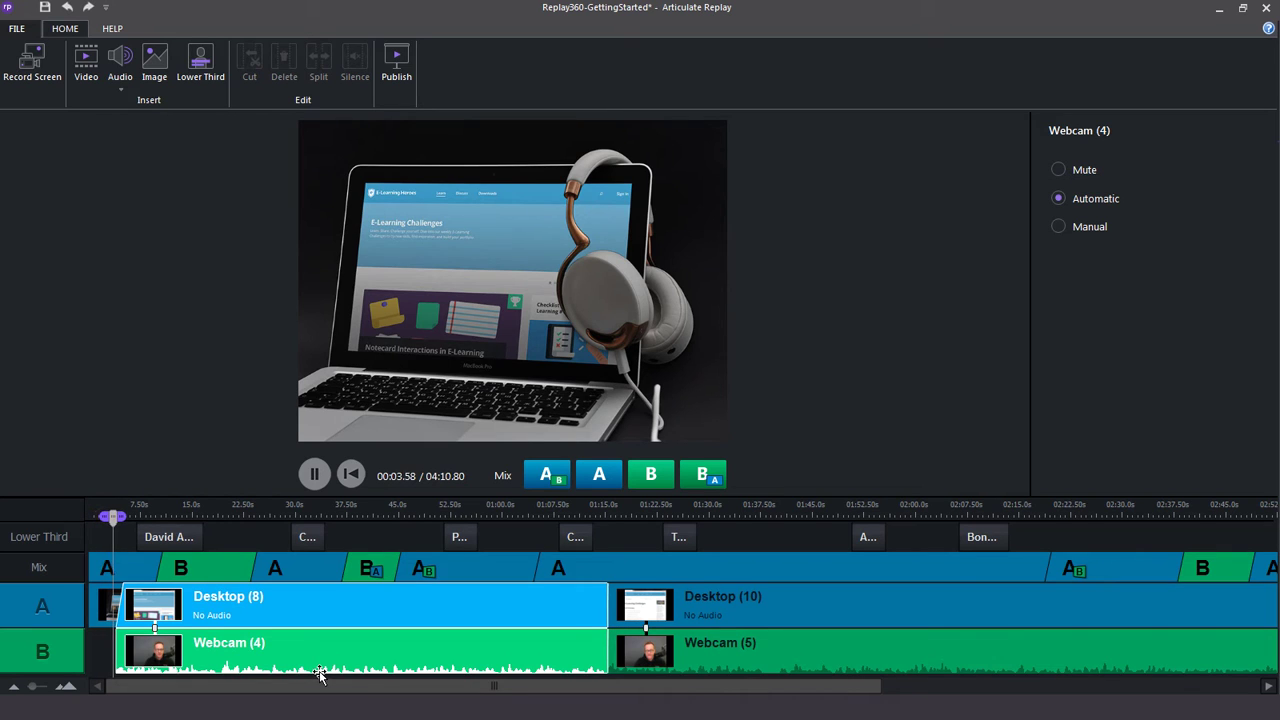
key(space)
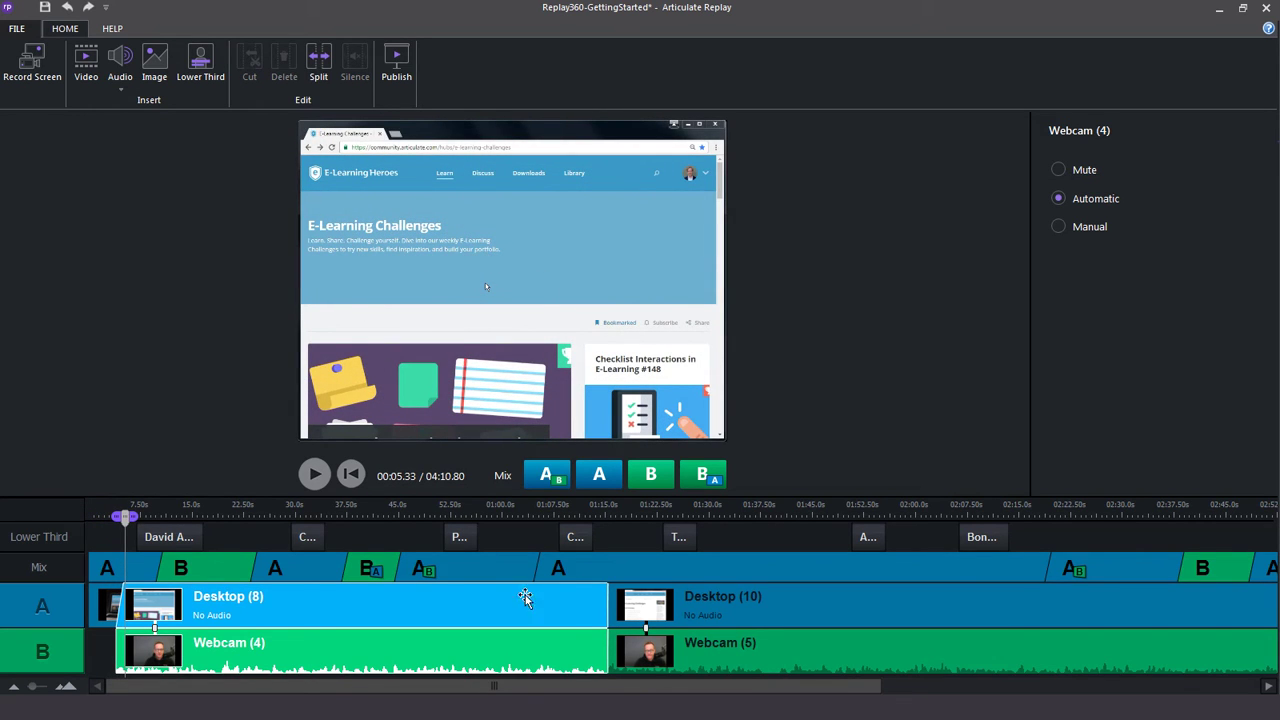
click(589, 509)
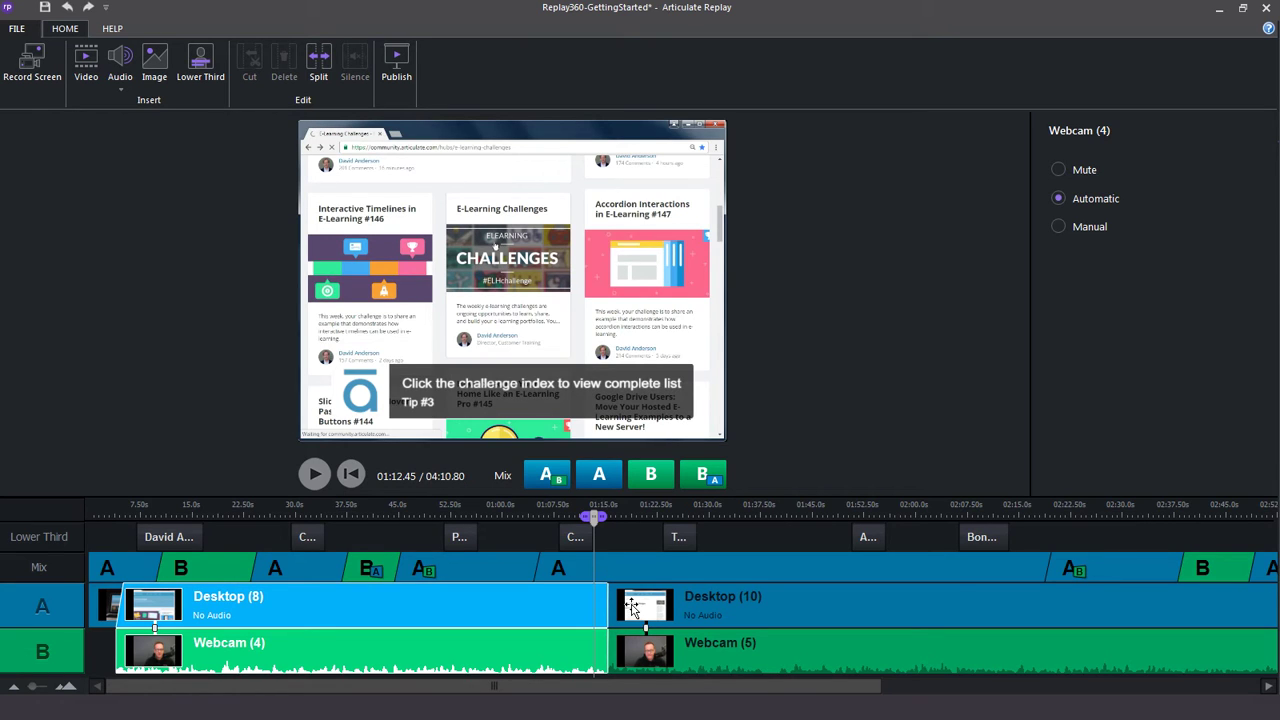
click(601, 520)
drag(601, 520, 594, 518)
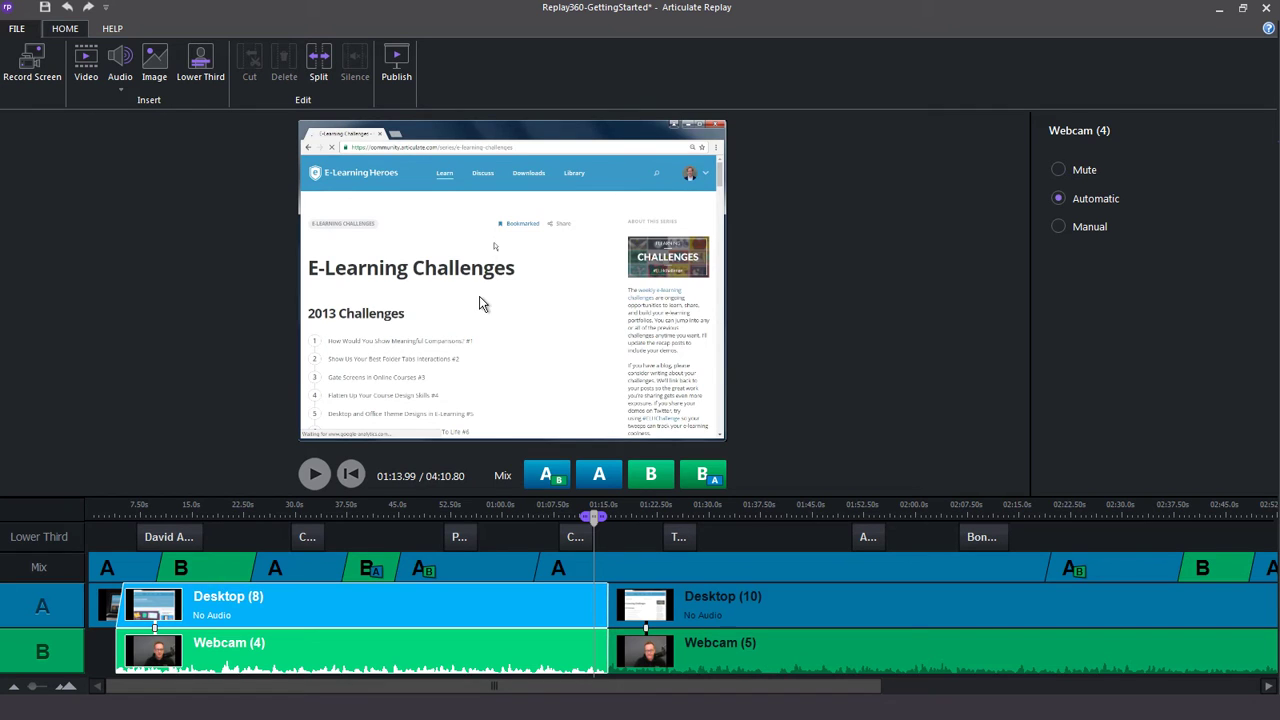
key(space)
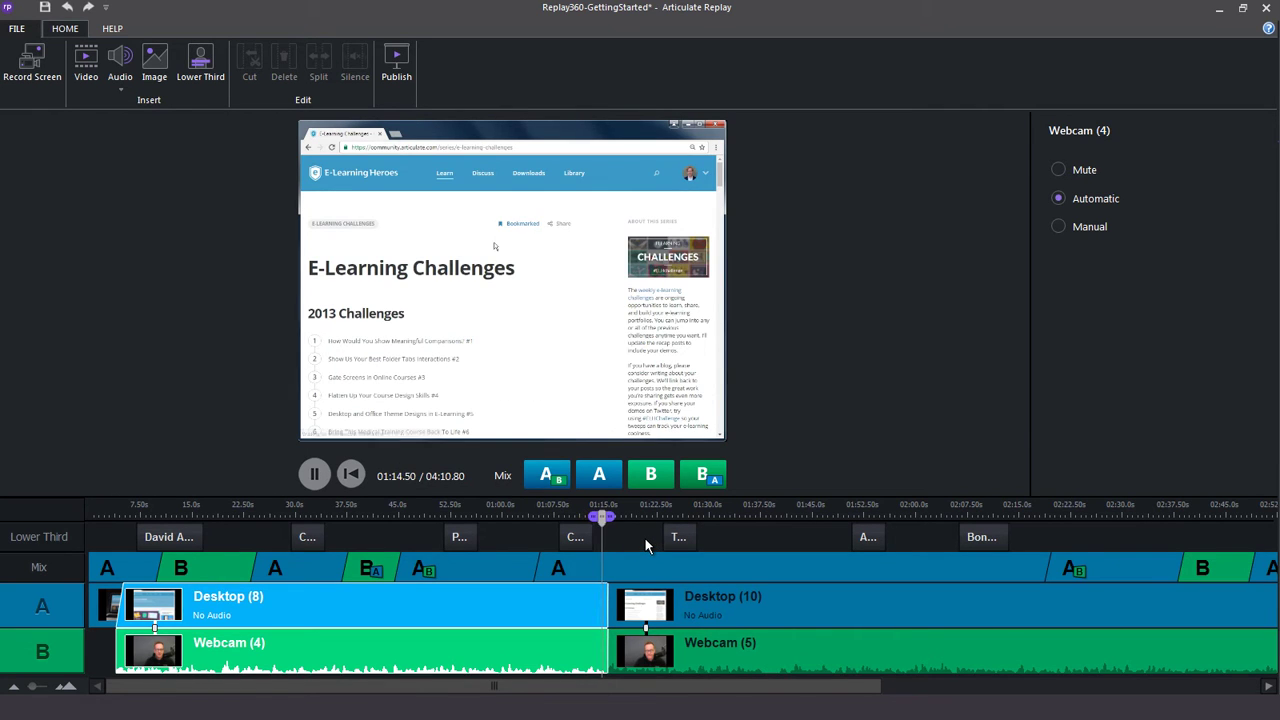
key(space)
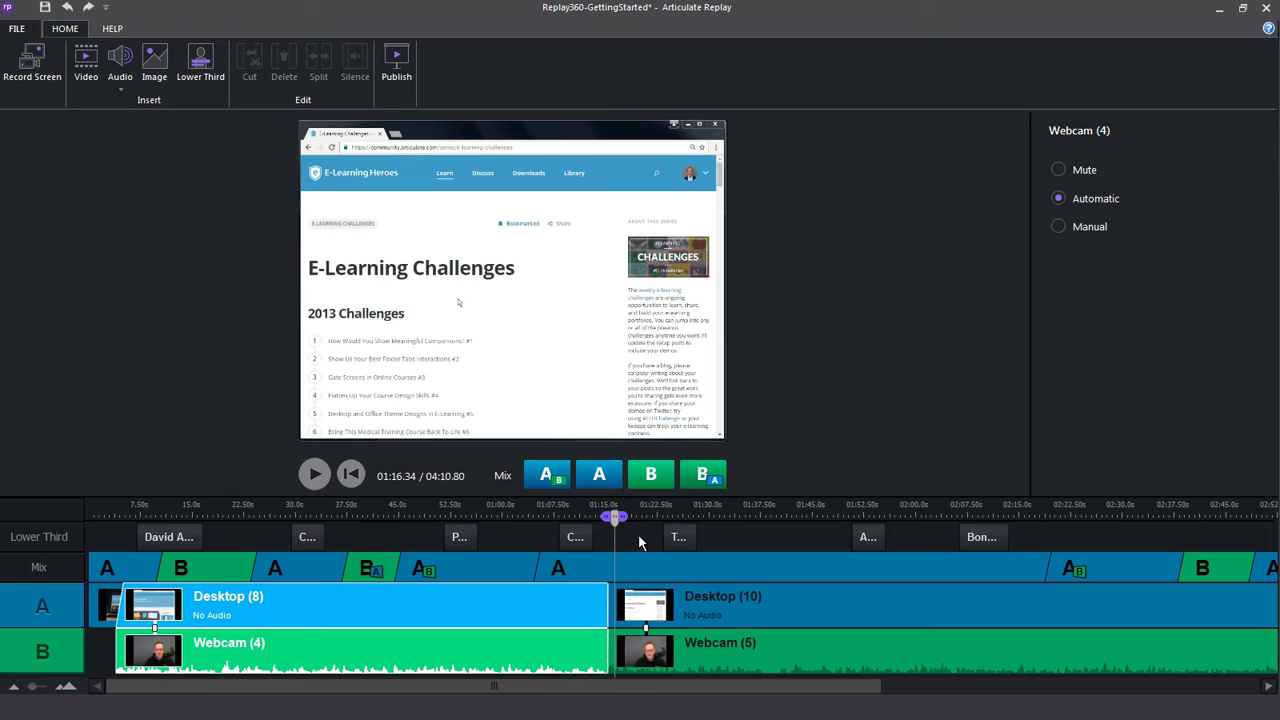
click(640, 604)
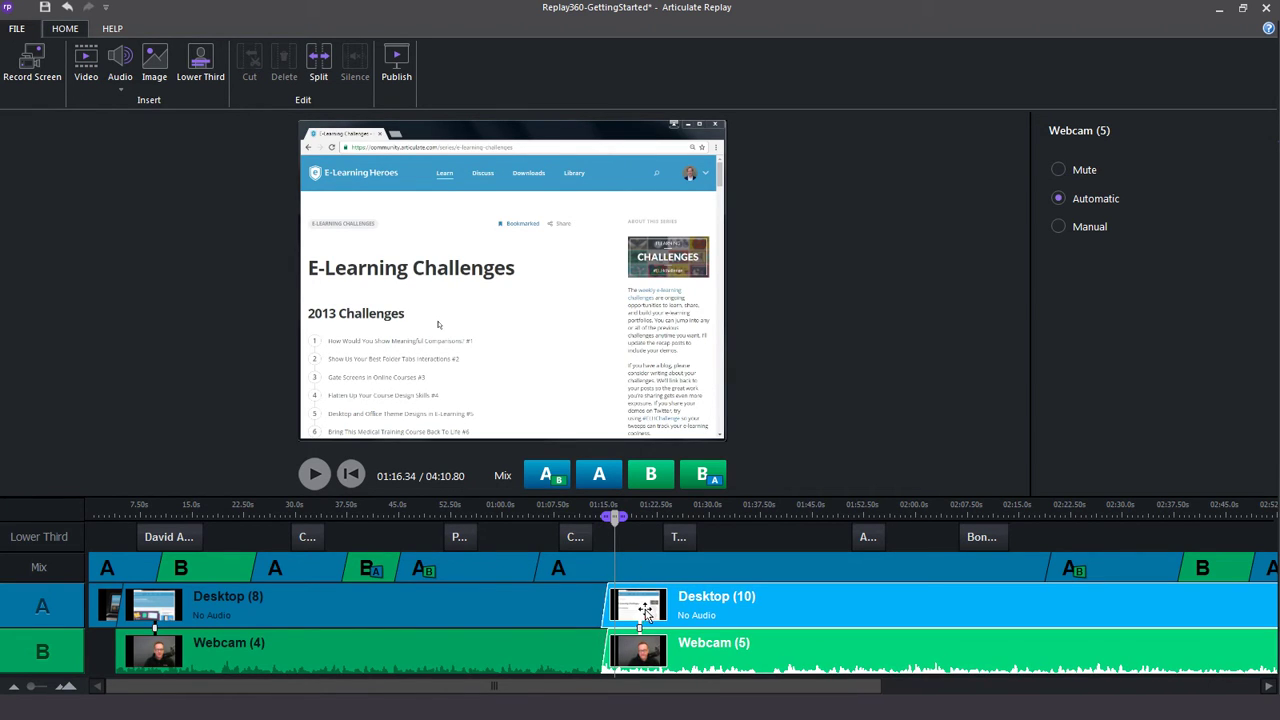
drag(645, 608, 658, 605)
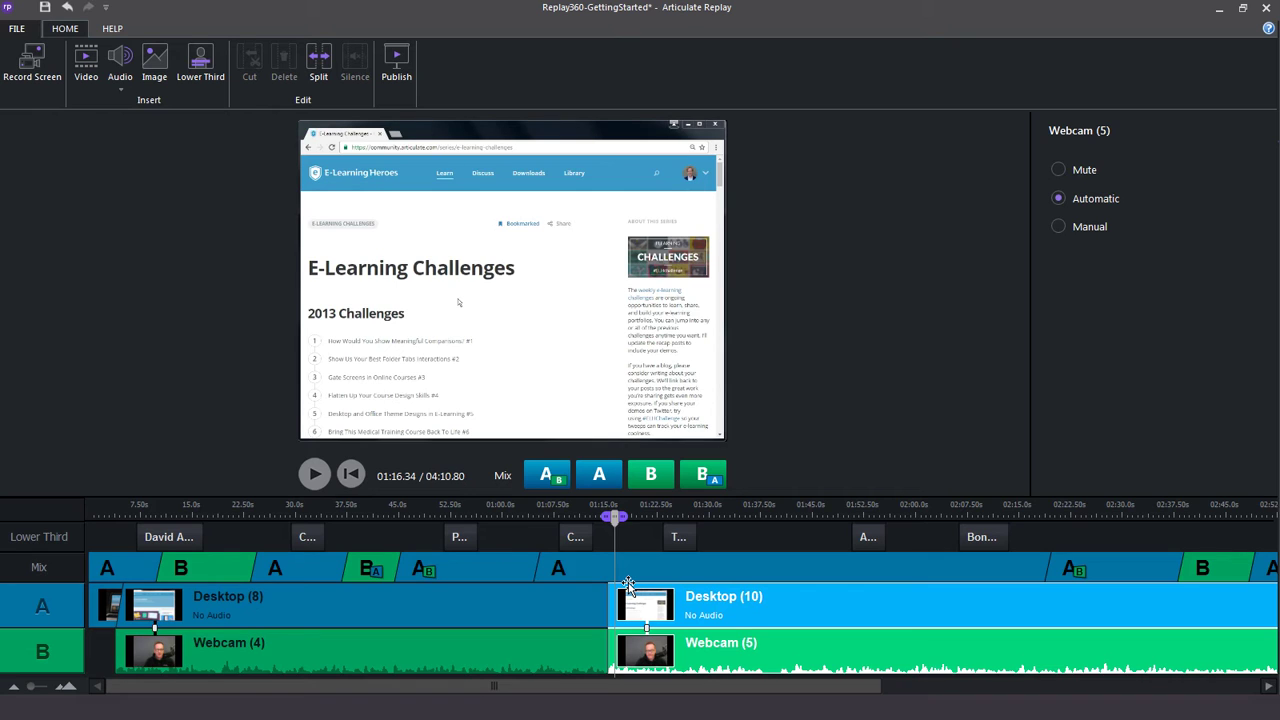
click(106, 510)
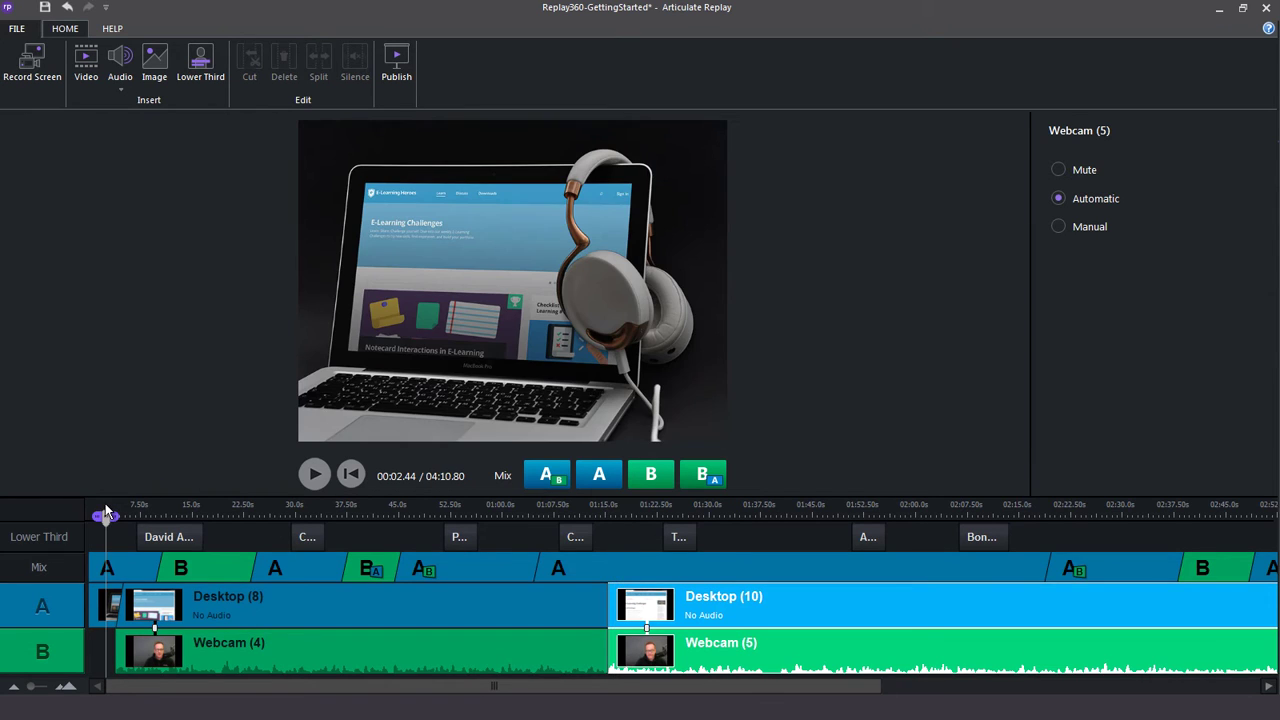
click(105, 601)
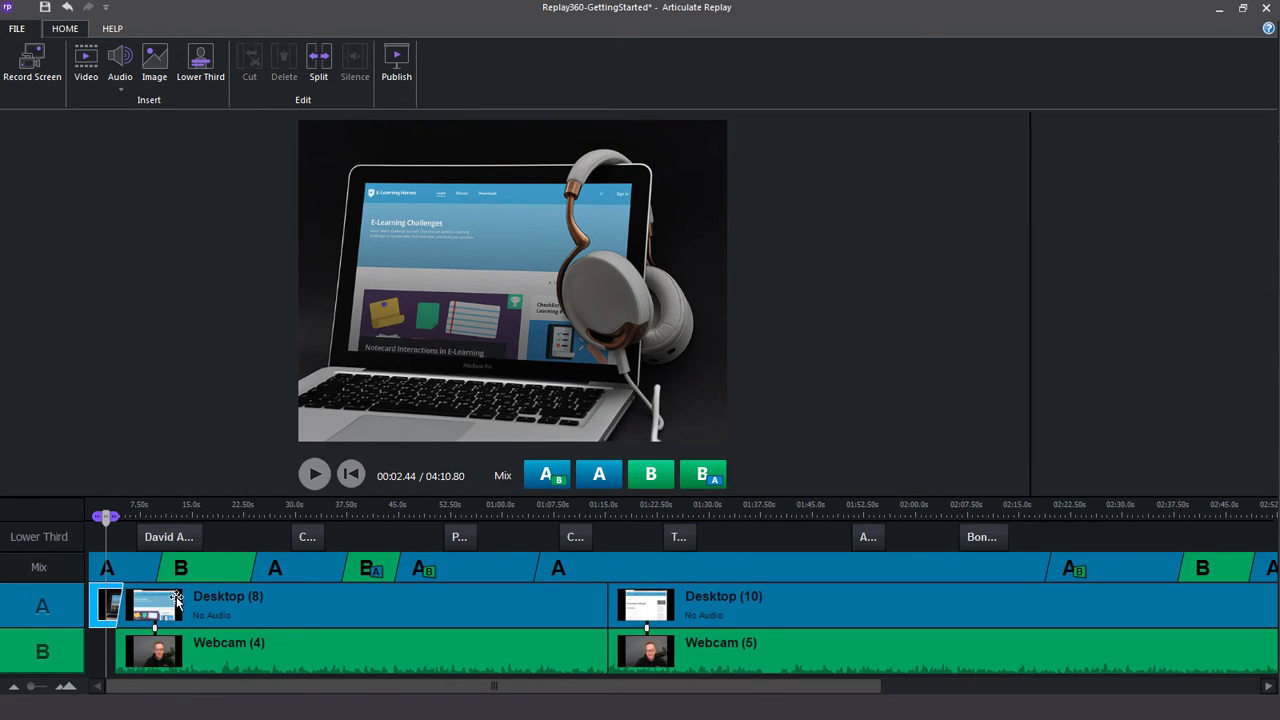
drag(107, 600, 107, 650)
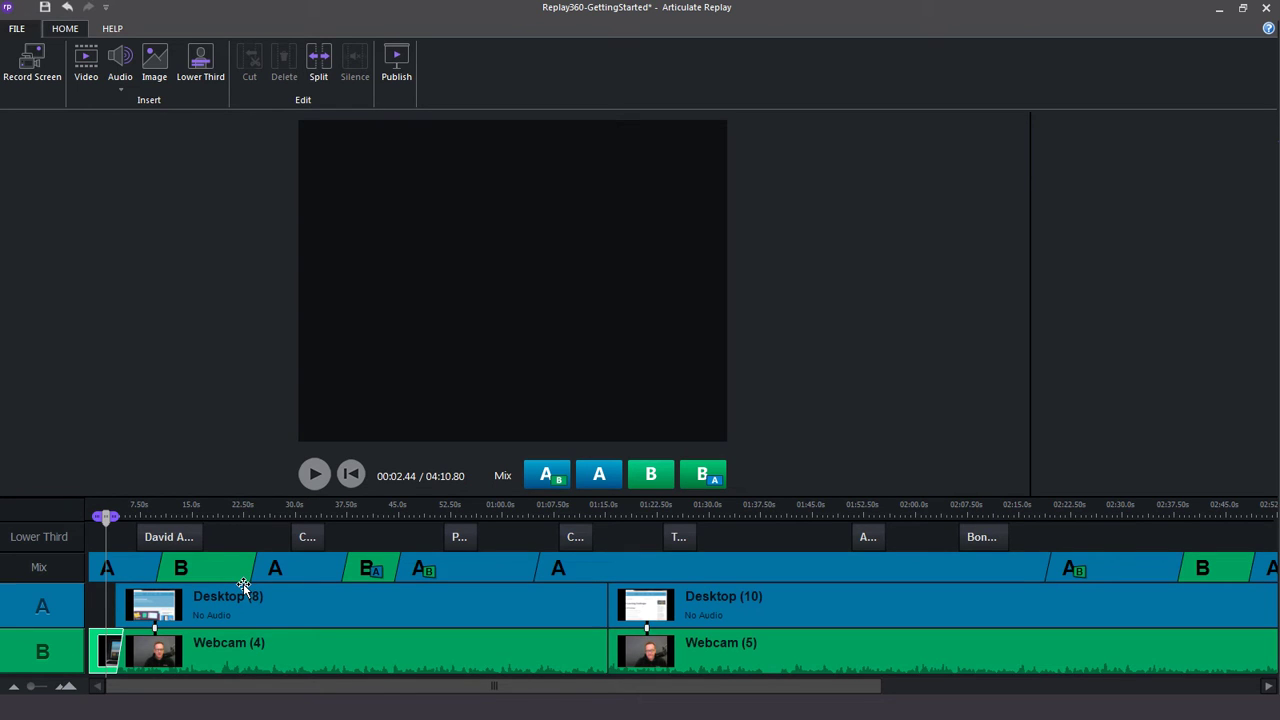
drag(110, 652, 102, 612)
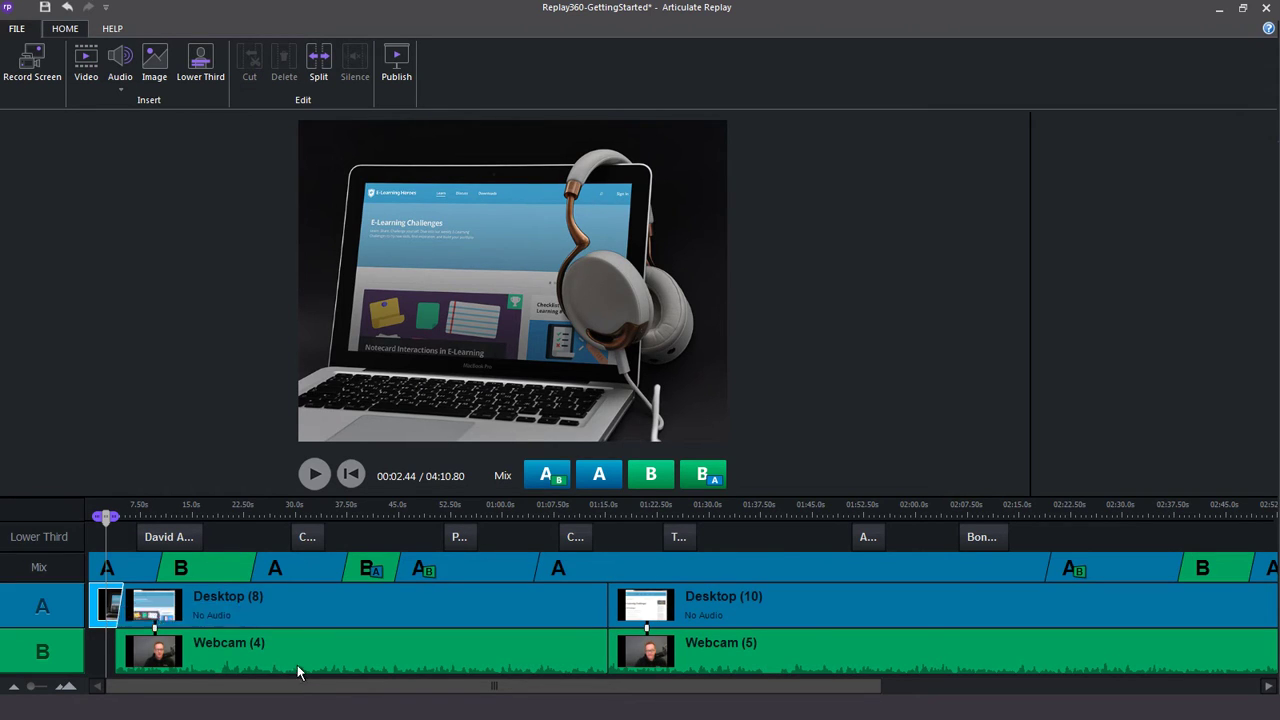
key(Delete)
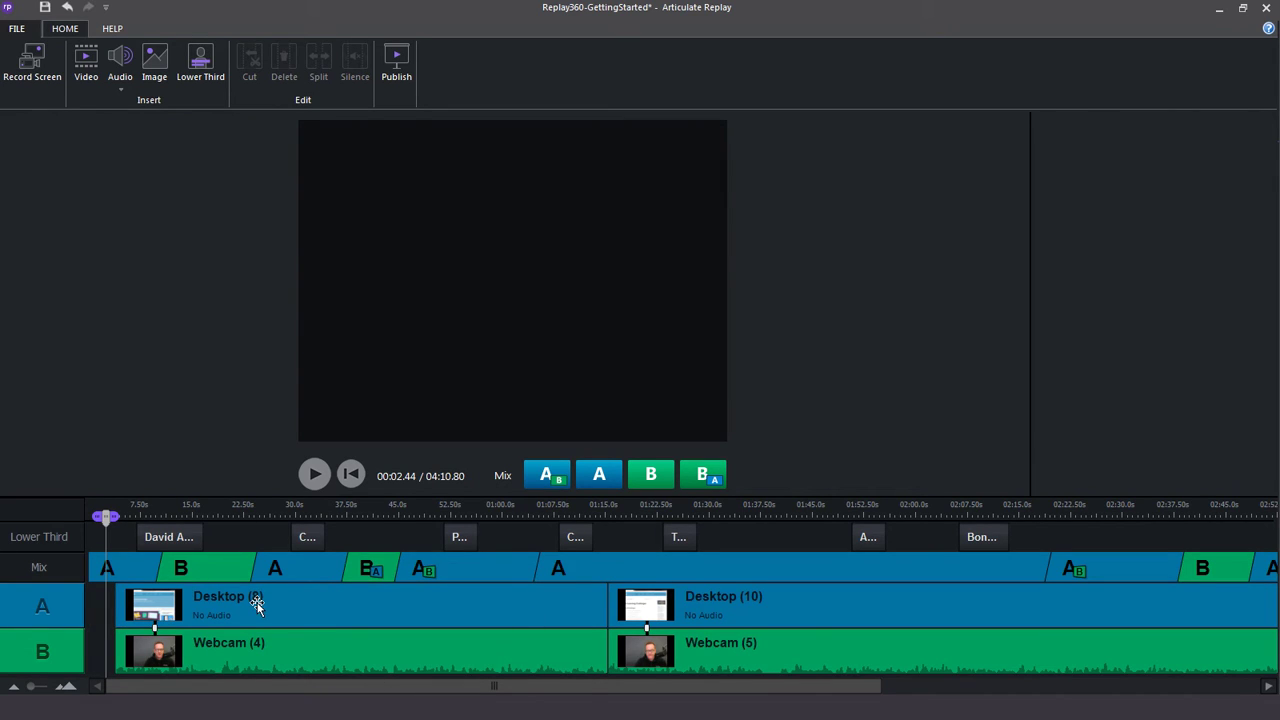
key(ctrl+z)
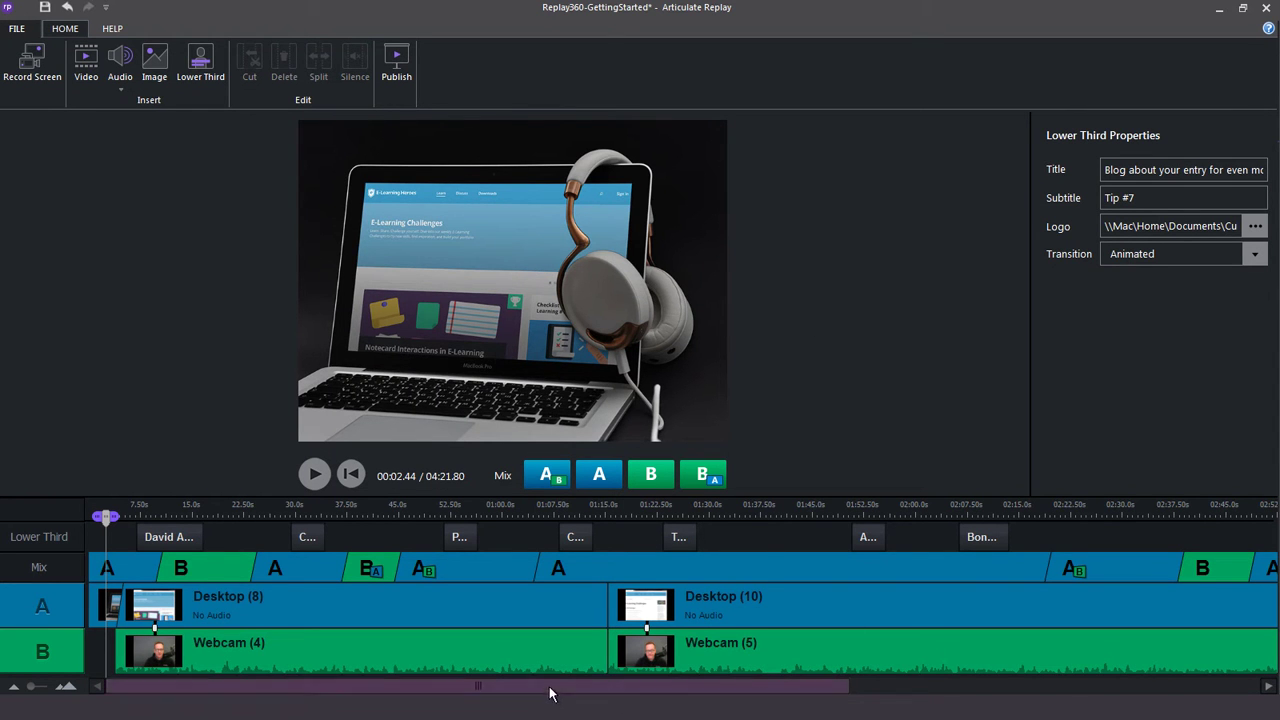
Step: Slide the Desktop (11)/Webcam (6) pair later until its start snaps to the lower-third marker
drag(552, 686, 1022, 689)
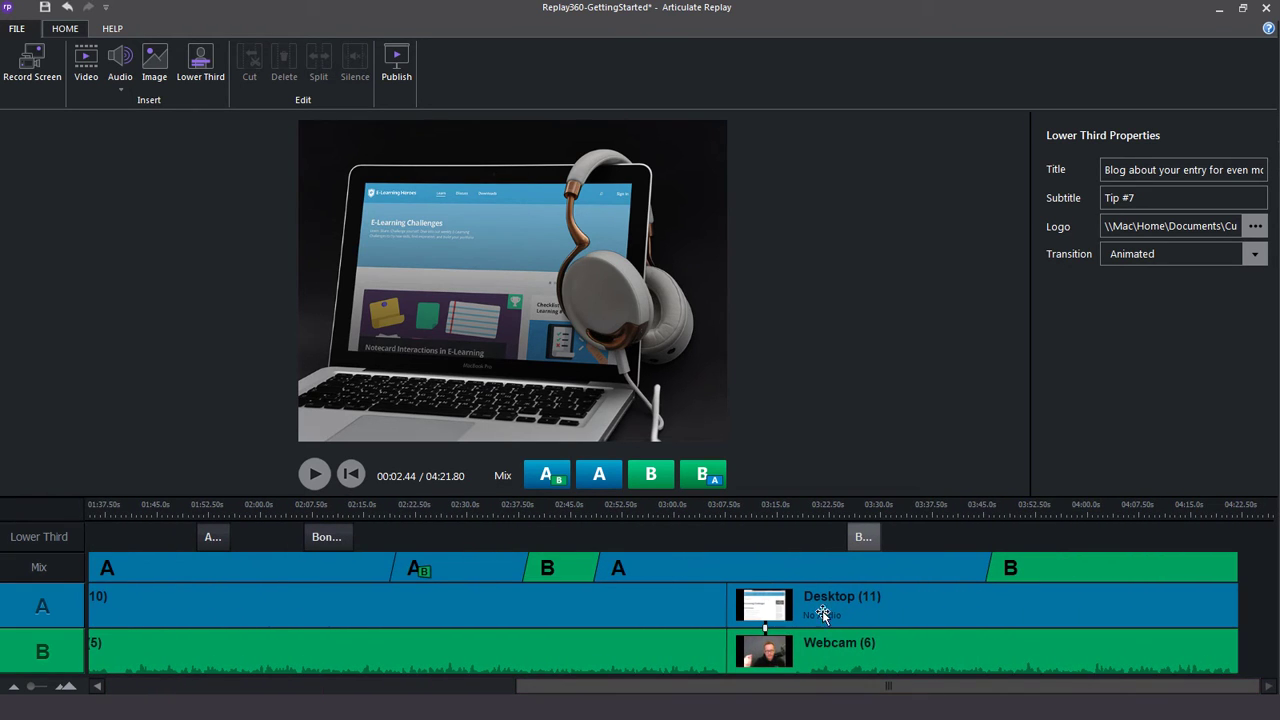
click(785, 612)
drag(785, 612, 910, 612)
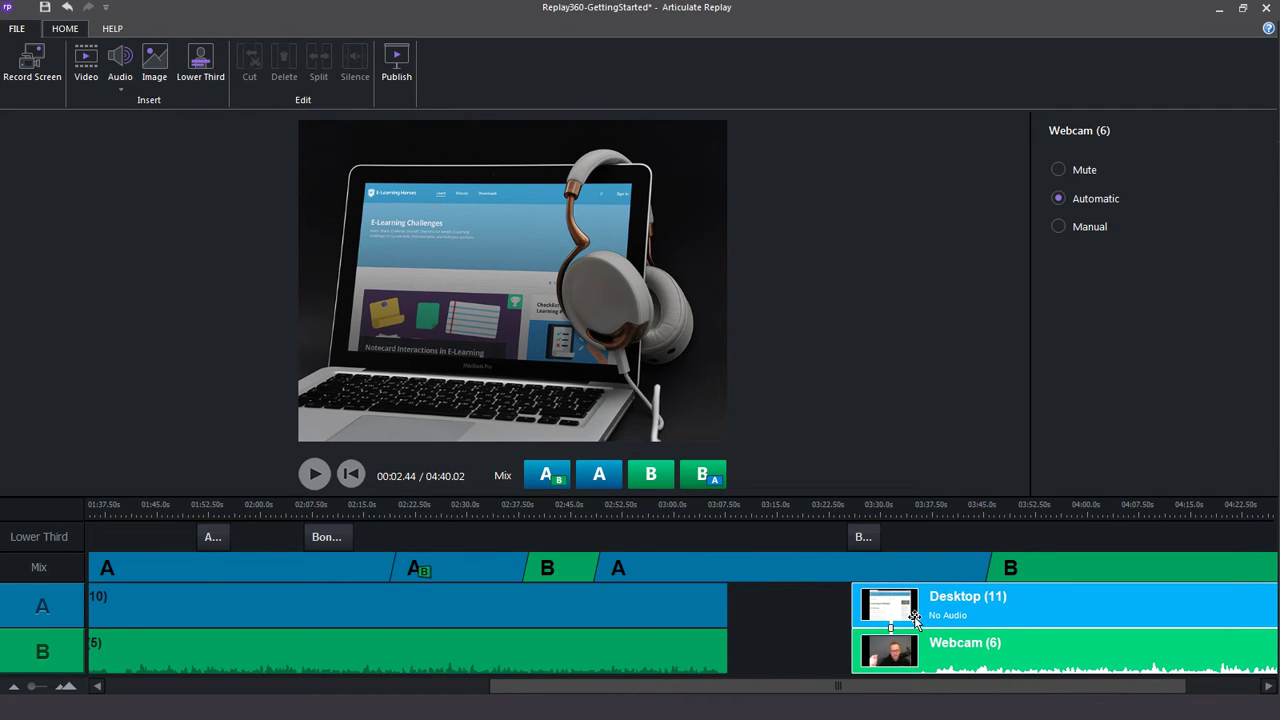
mouse_move(916, 622)
mouse_down()
mouse_move(803, 598)
mouse_move(865, 602)
mouse_up()
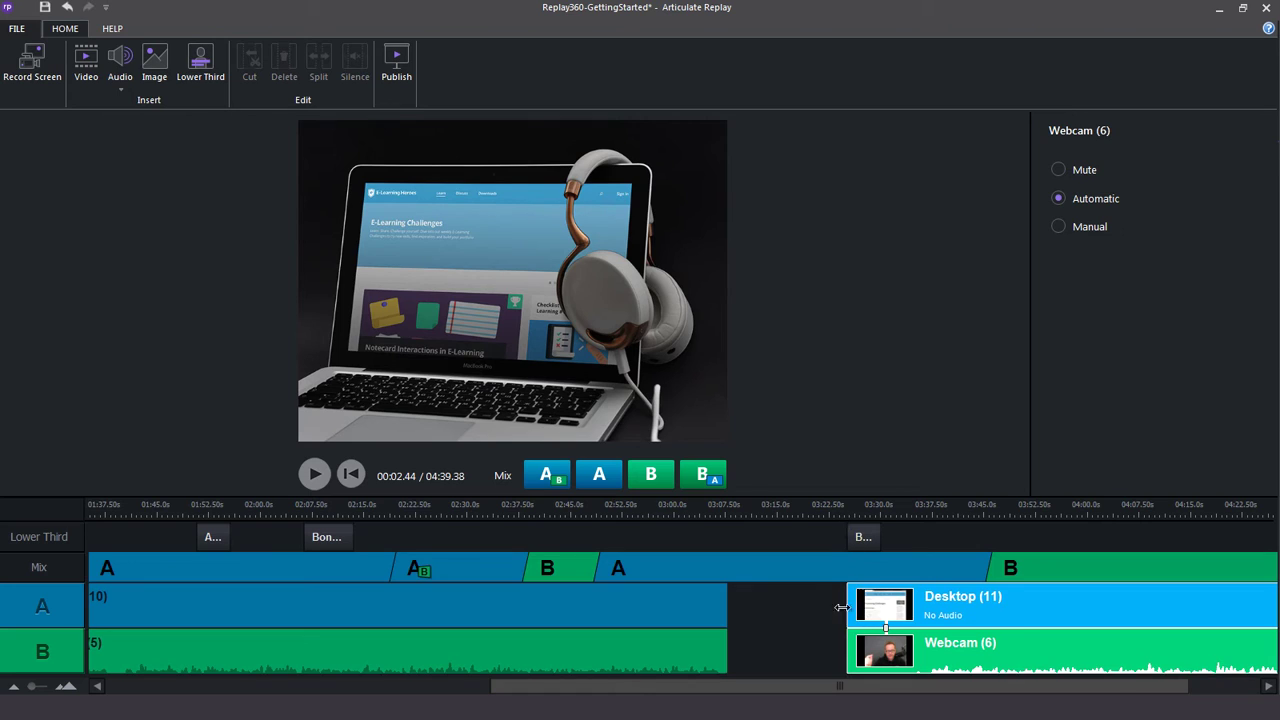
click(879, 606)
Step: Drag the Desktop (11)/Webcam (6) pair further right, then back left to start around 3:20
drag(865, 616, 865, 616)
drag(865, 616, 1008, 598)
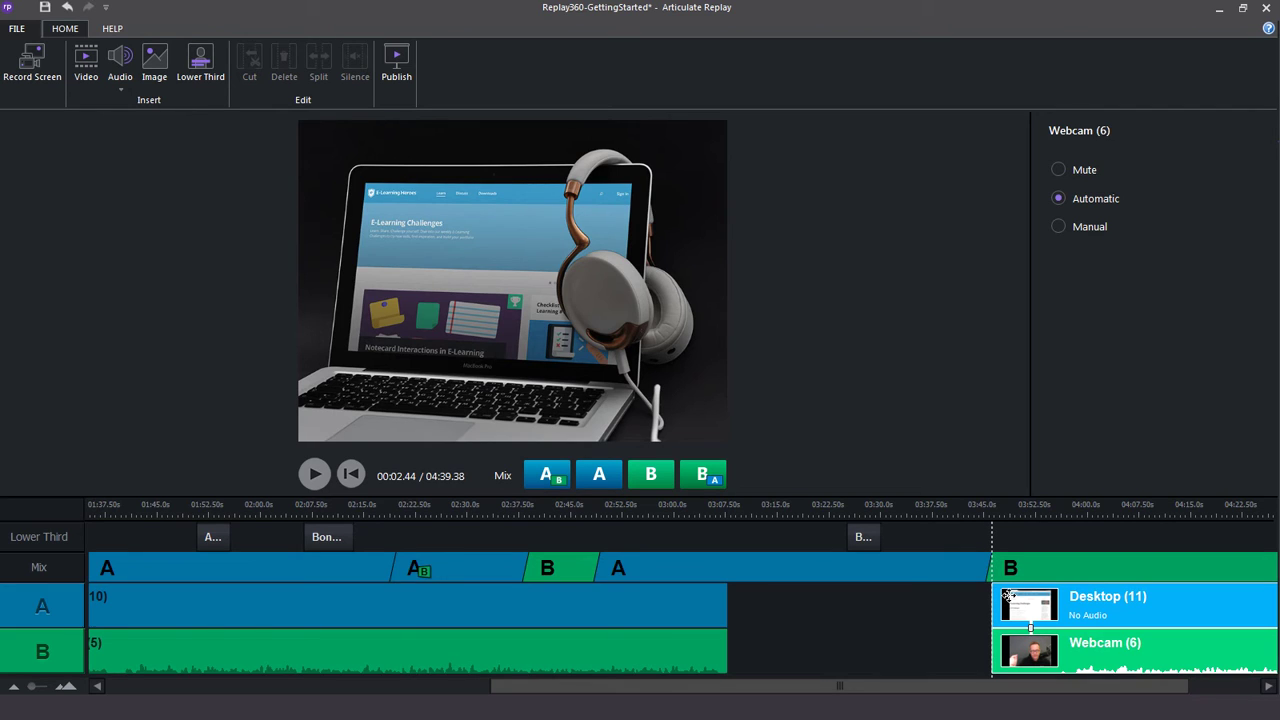
drag(1009, 595, 829, 593)
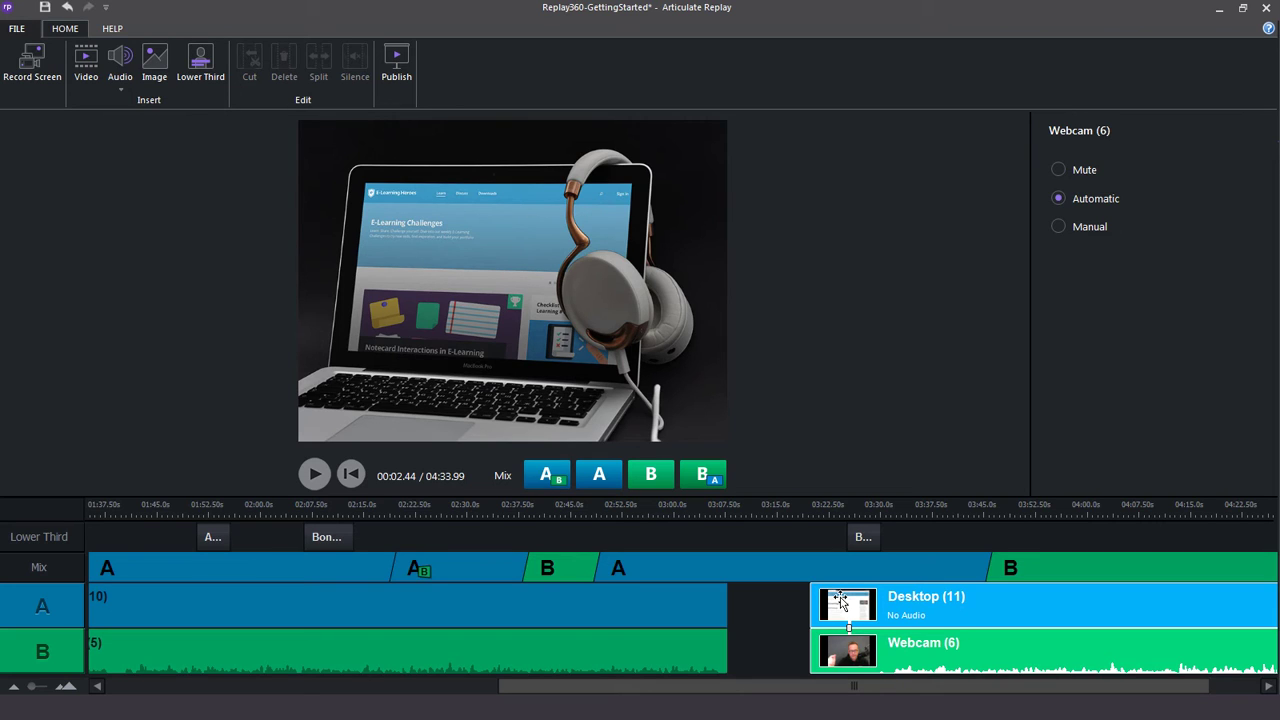
Step: Pull the Desktop (11)/Webcam (6) pair earlier to start near 3:15, making the project 04:25.98
drag(840, 596, 806, 598)
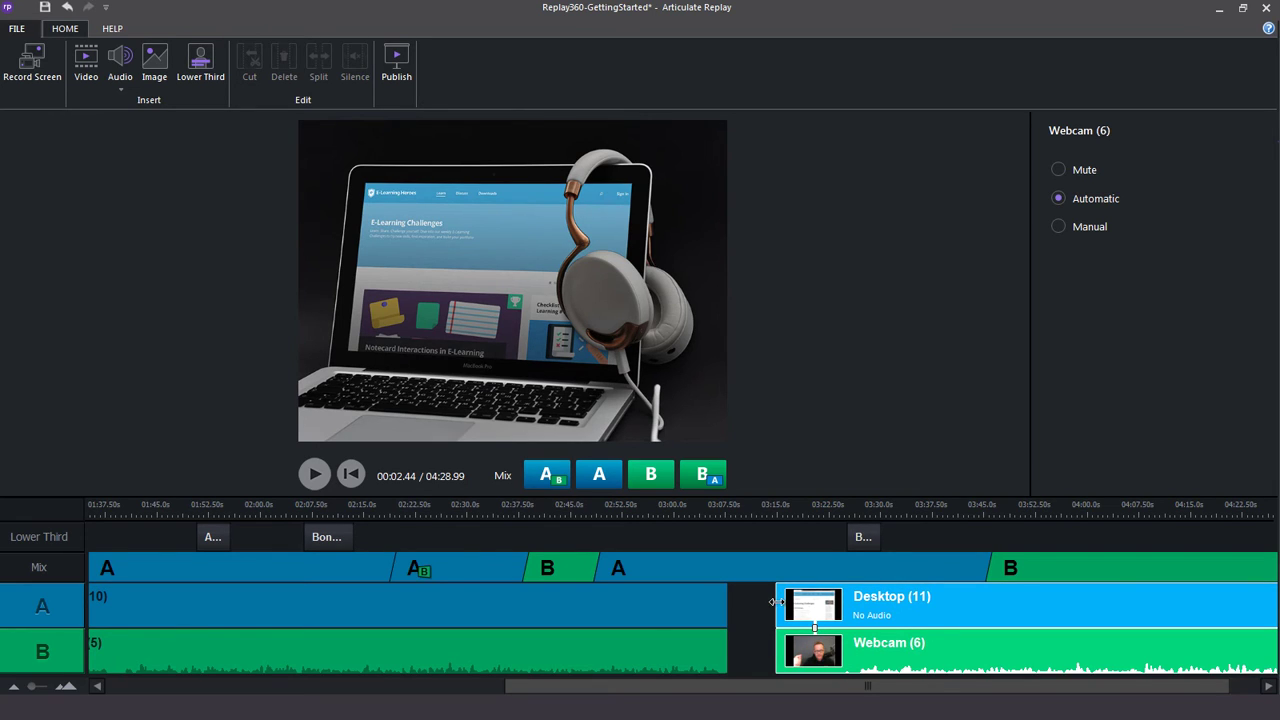
drag(776, 601, 802, 597)
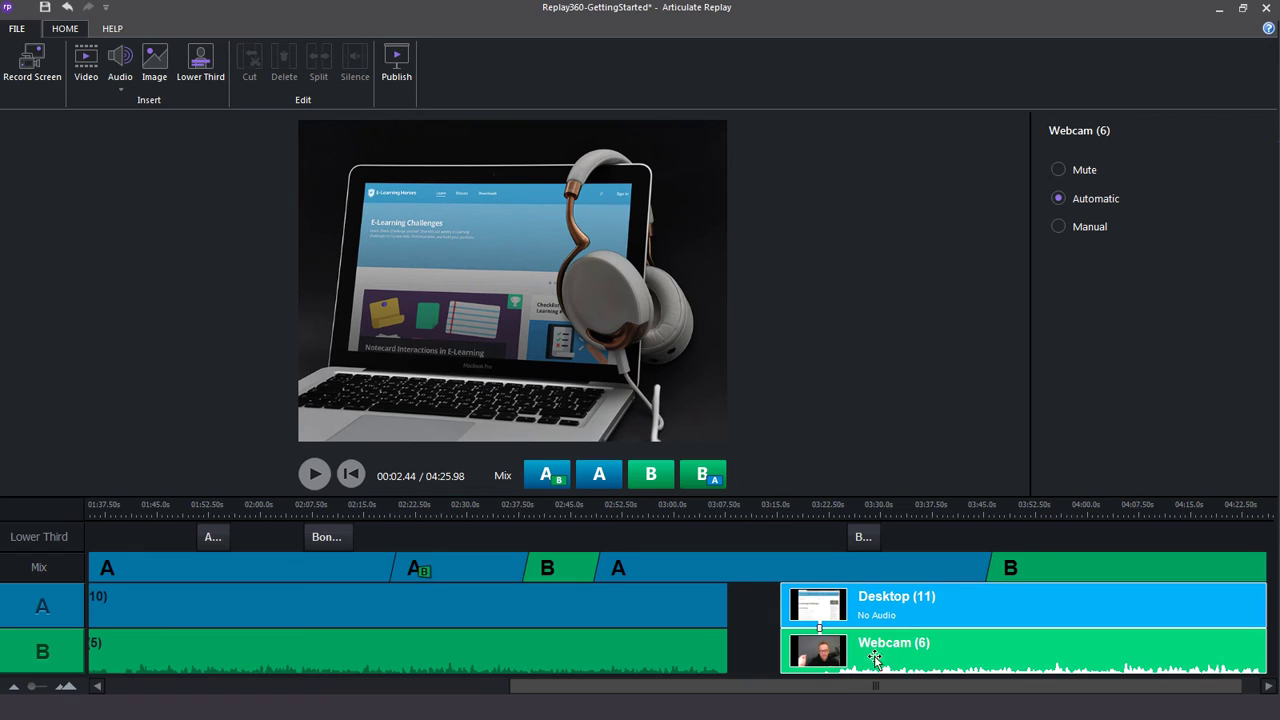
scroll(905, 615, up, 2)
scroll(930, 618, up, 2)
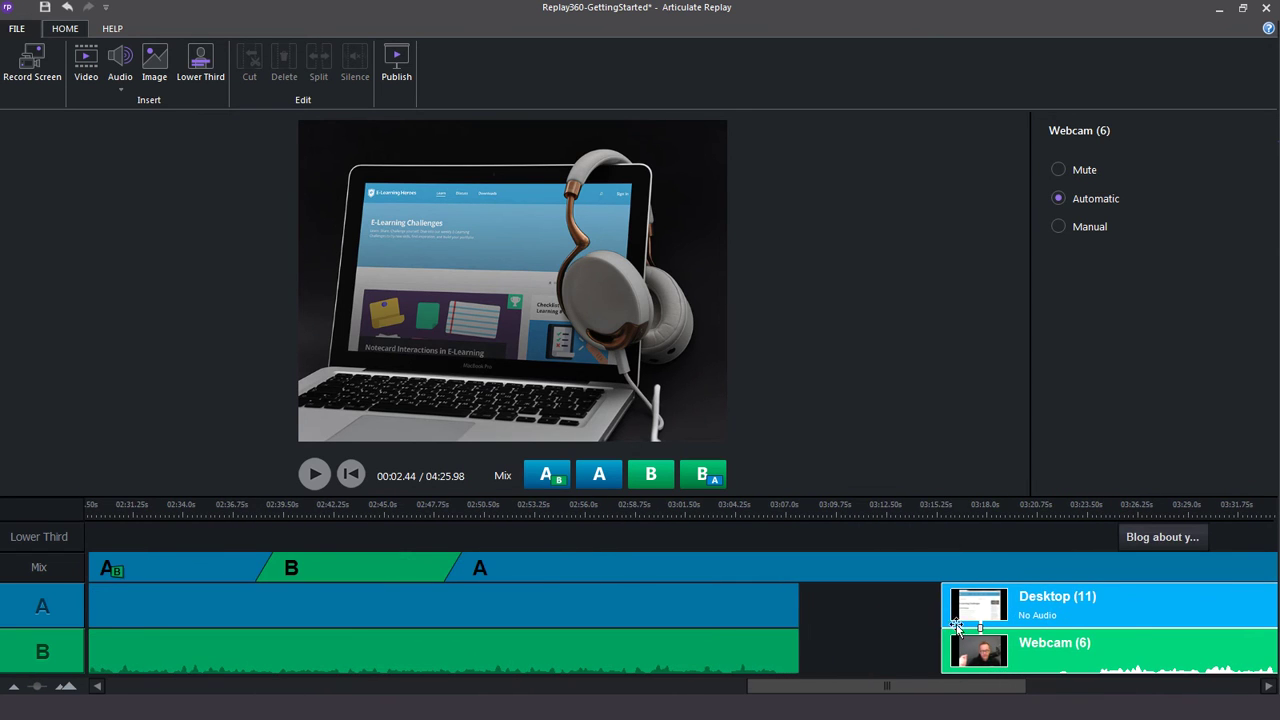
drag(897, 689, 1014, 686)
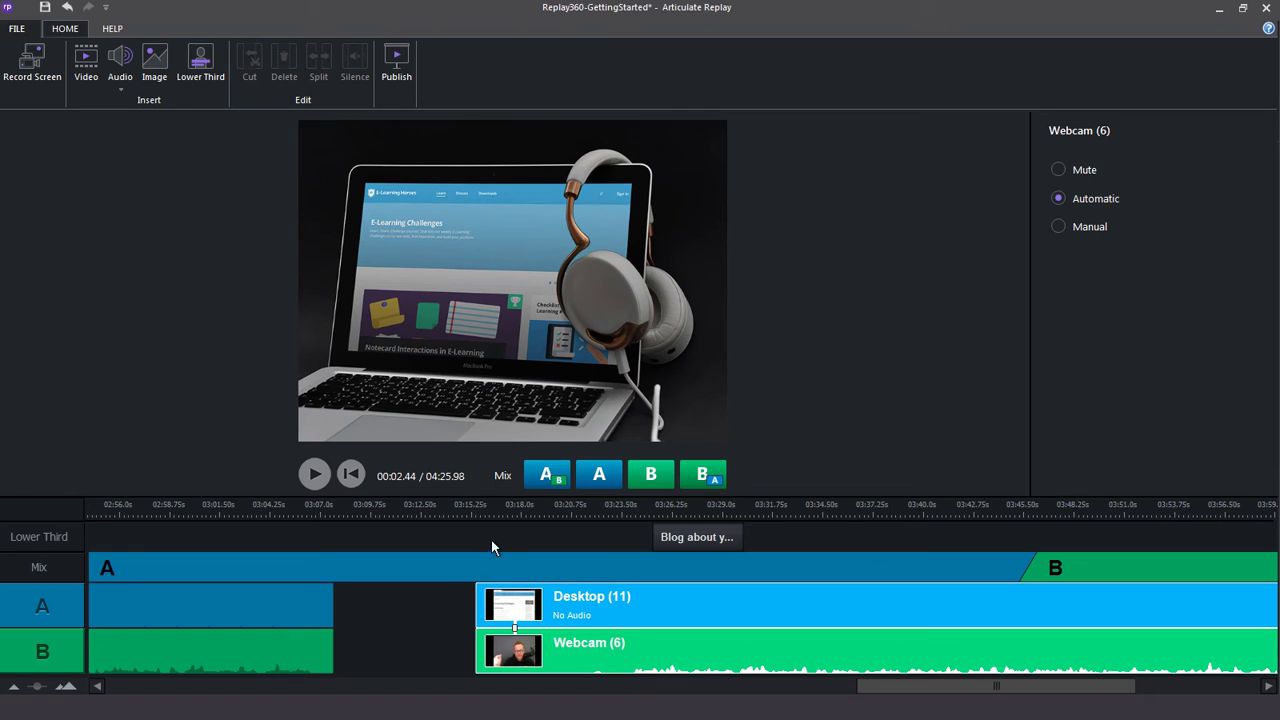
Step: Scrub and play between 03:19 and 03:25 to find the cut point
click(551, 510)
drag(555, 520, 587, 519)
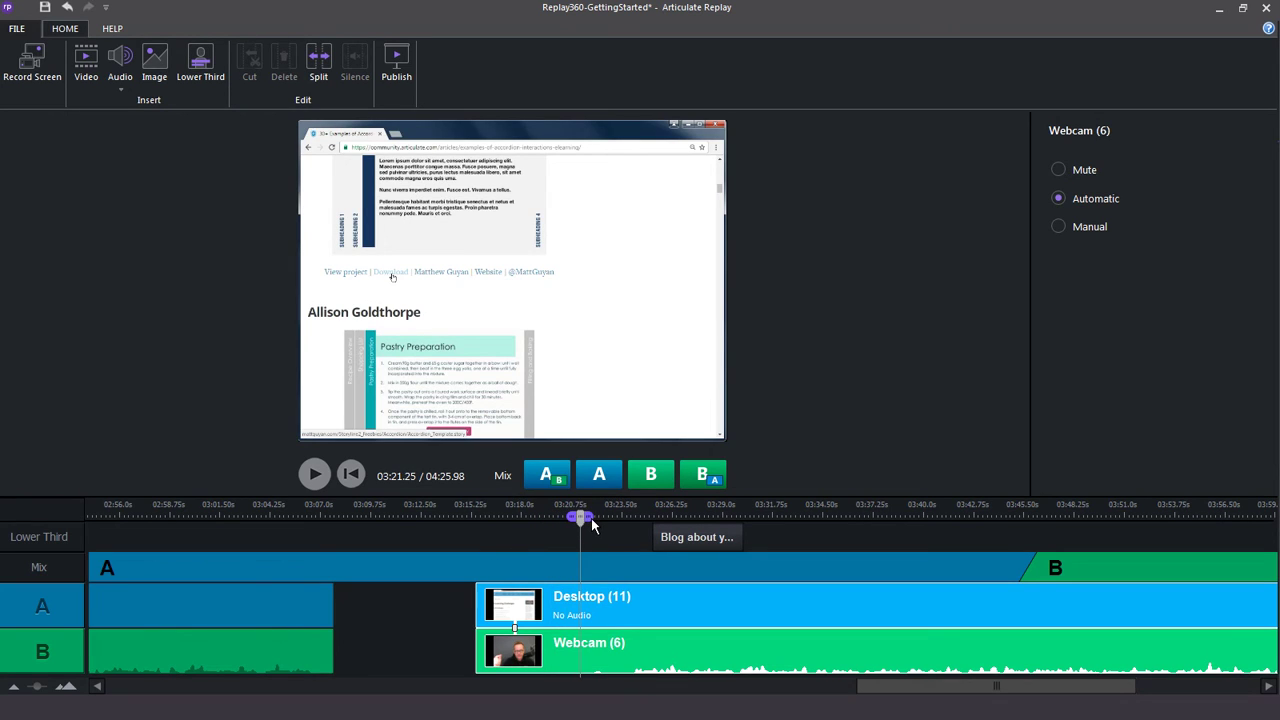
key(space)
click(608, 518)
mouse_move(612, 520)
mouse_down()
mouse_move(594, 518)
mouse_move(632, 518)
mouse_up()
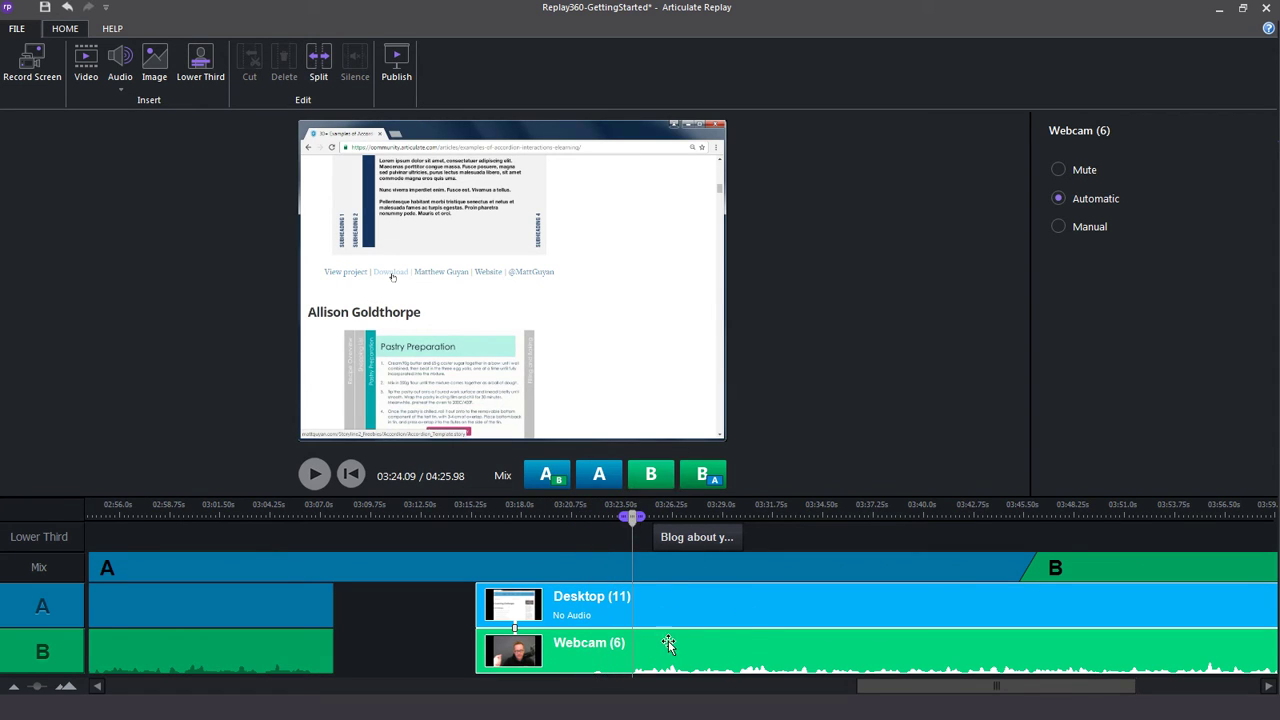
key(space)
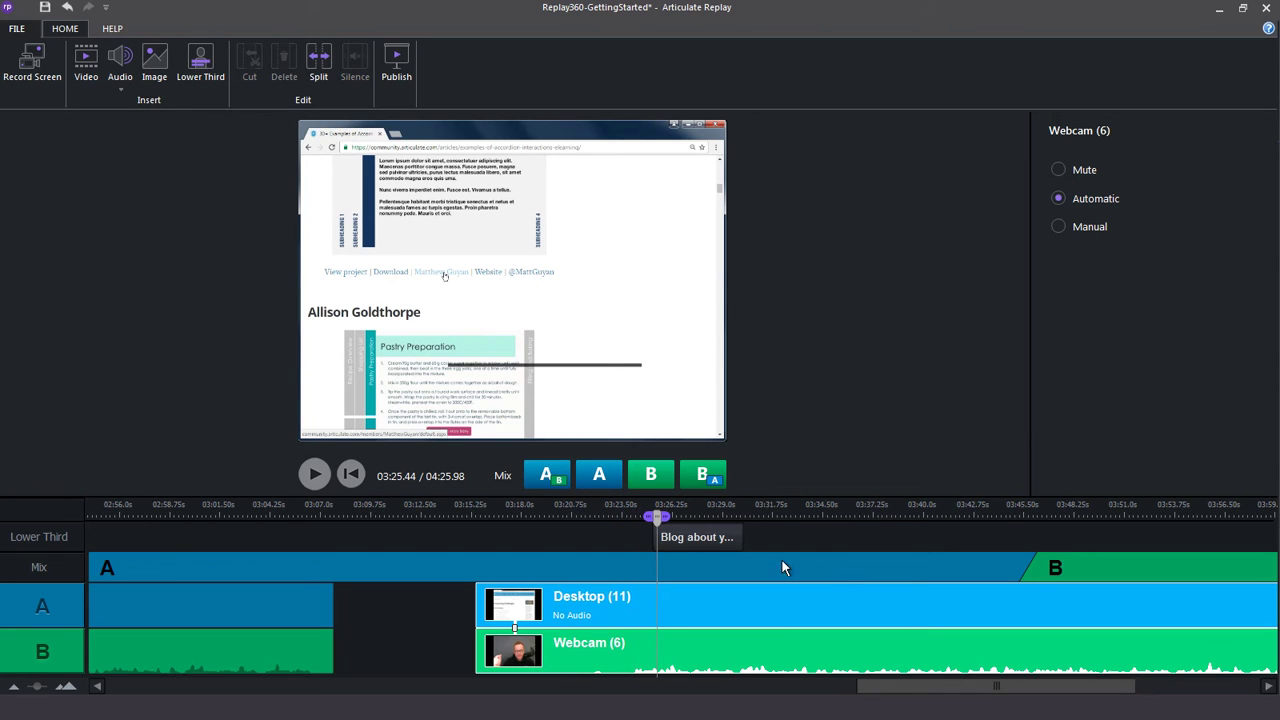
click(654, 518)
Step: Trim the Desktop (11)/Webcam (6) start to 03:23.91 and slide the pair left to 3:06.75
drag(654, 518, 631, 527)
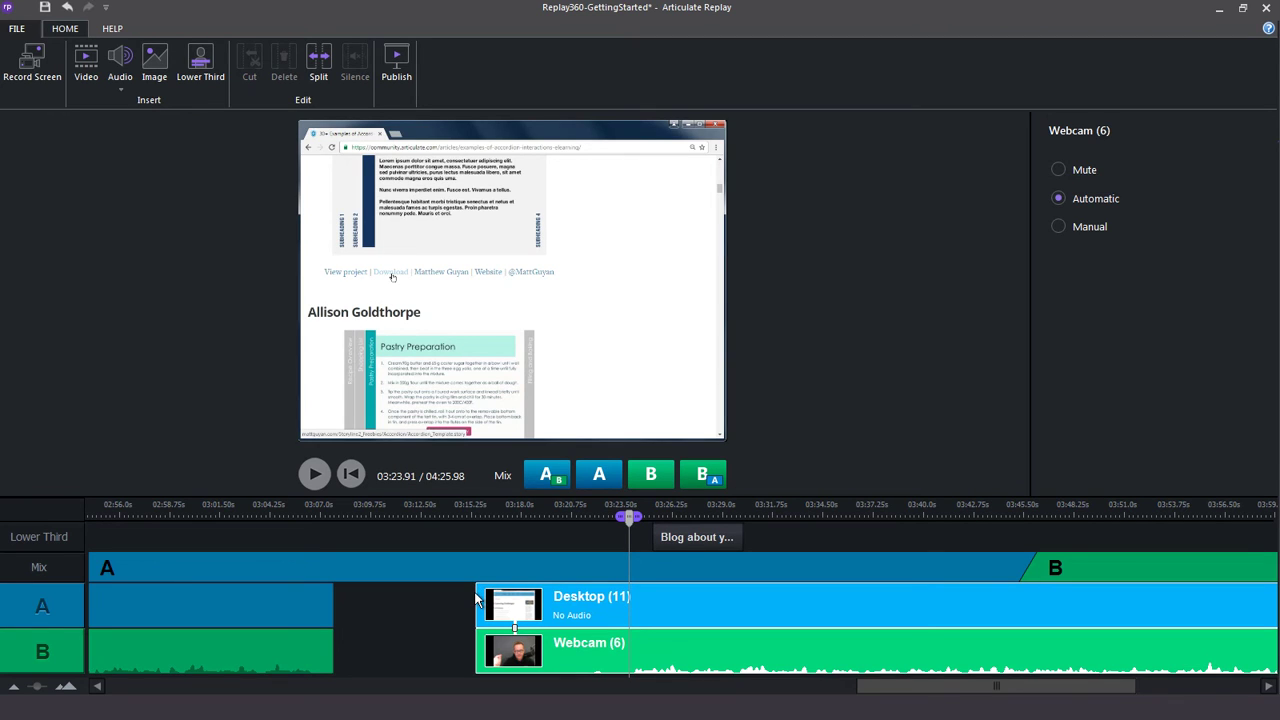
drag(476, 600, 626, 589)
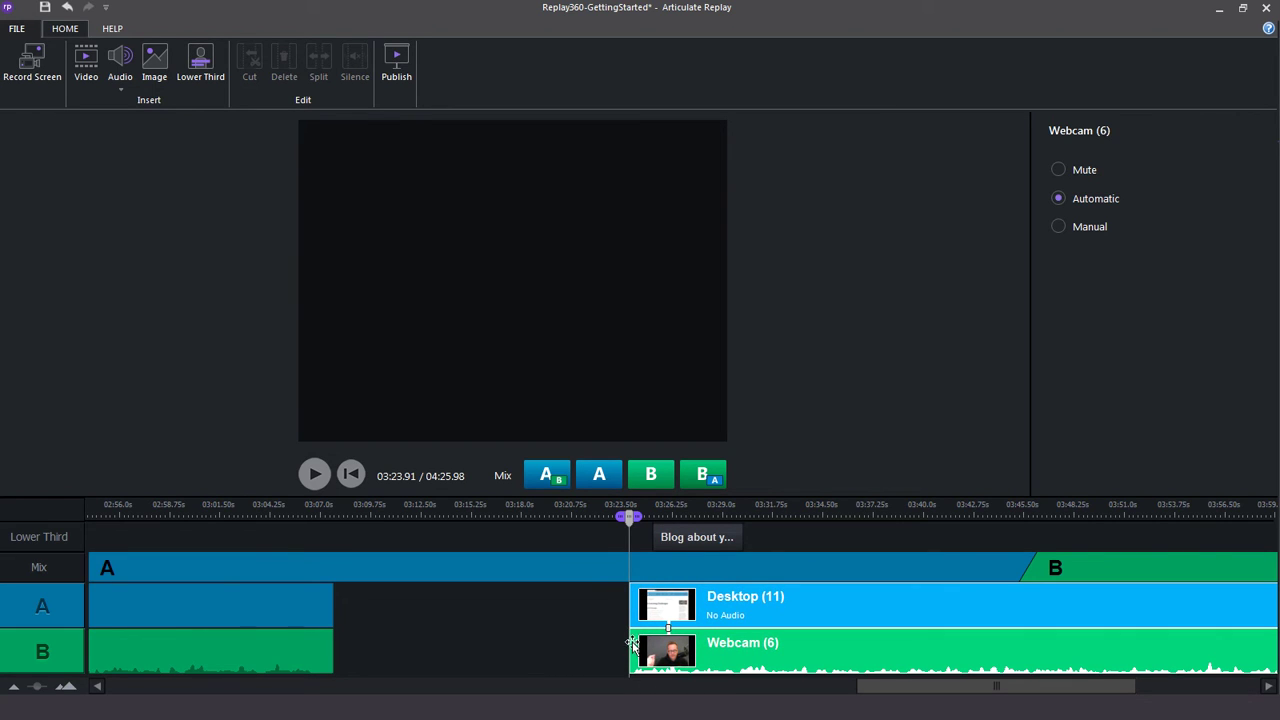
drag(781, 614, 508, 622)
Step: Zoom out to show the full 04:09.73 project and park playback at 00:04.90
click(317, 508)
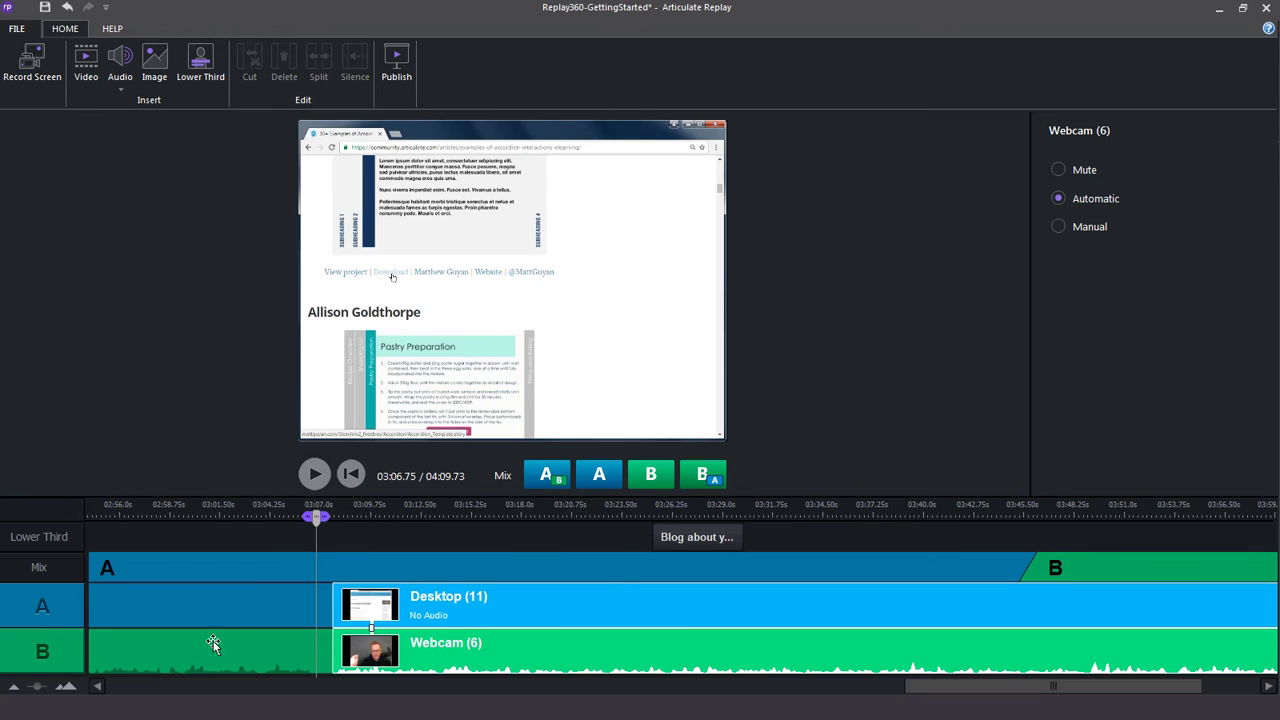
drag(40, 690, 28, 697)
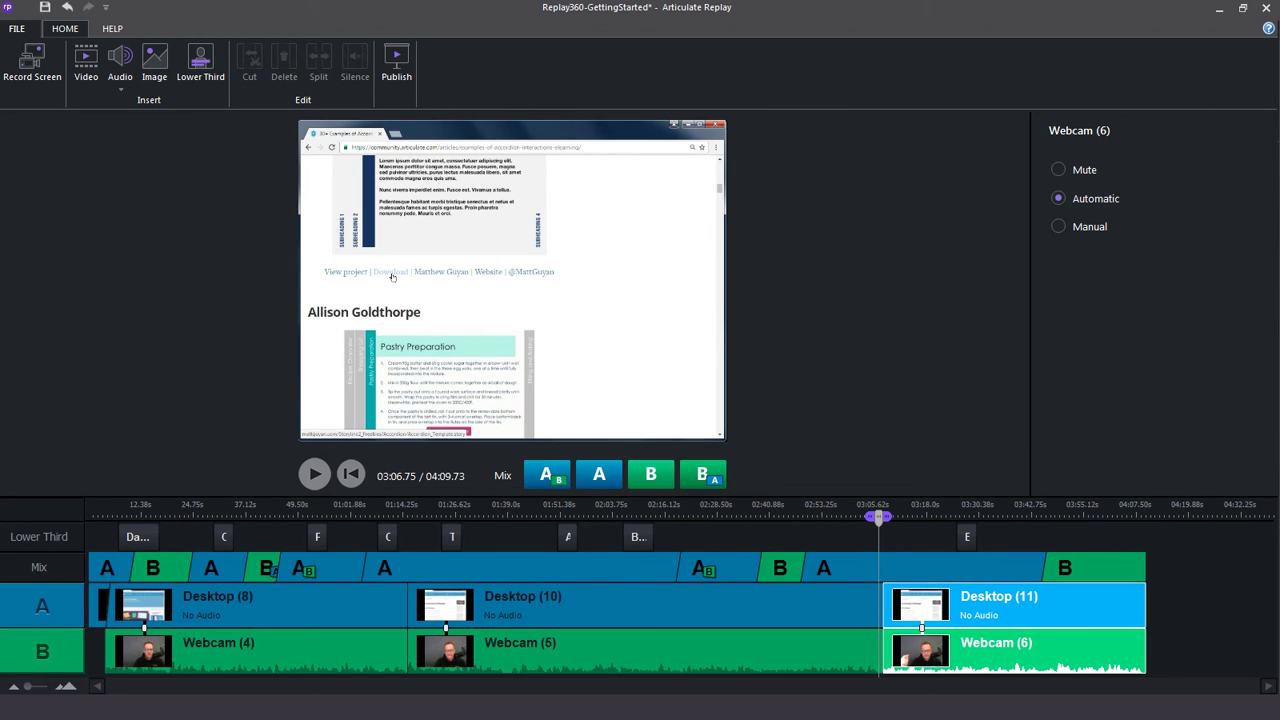
click(134, 514)
drag(134, 516, 110, 516)
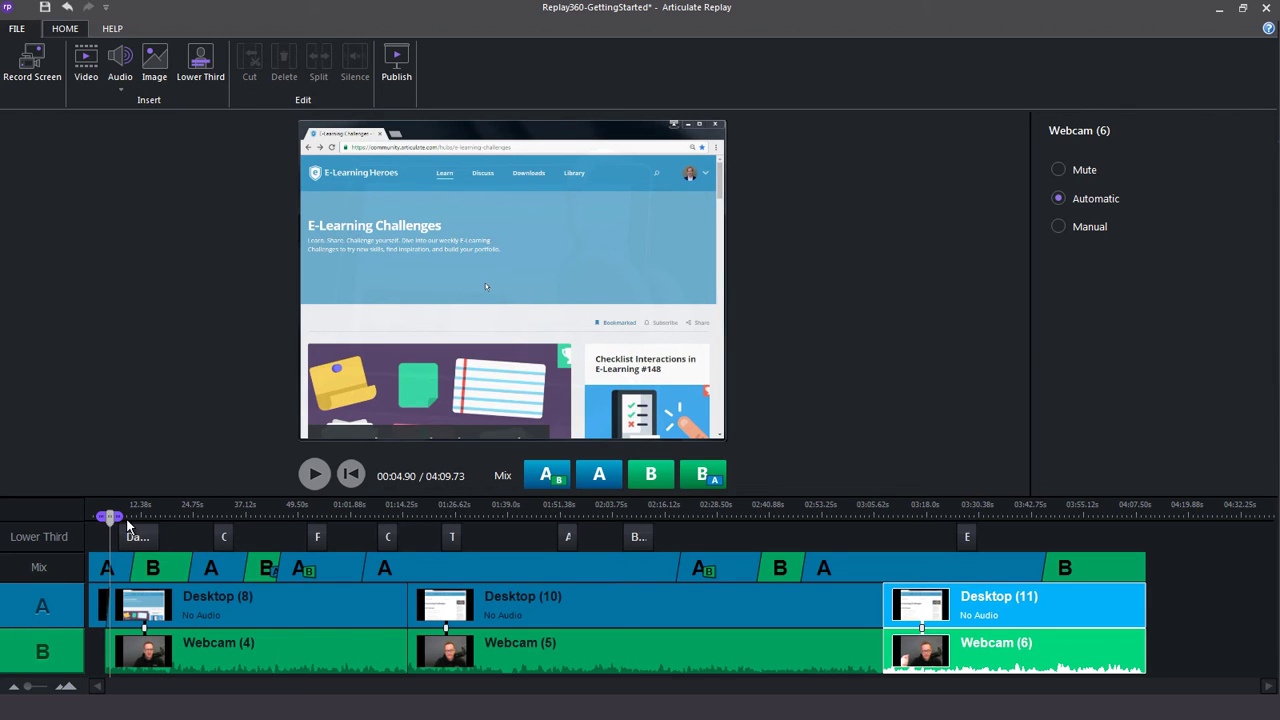
Step: Scrub playback from 00:04.90 past the lower third to about 00:27.69
drag(110, 516, 152, 520)
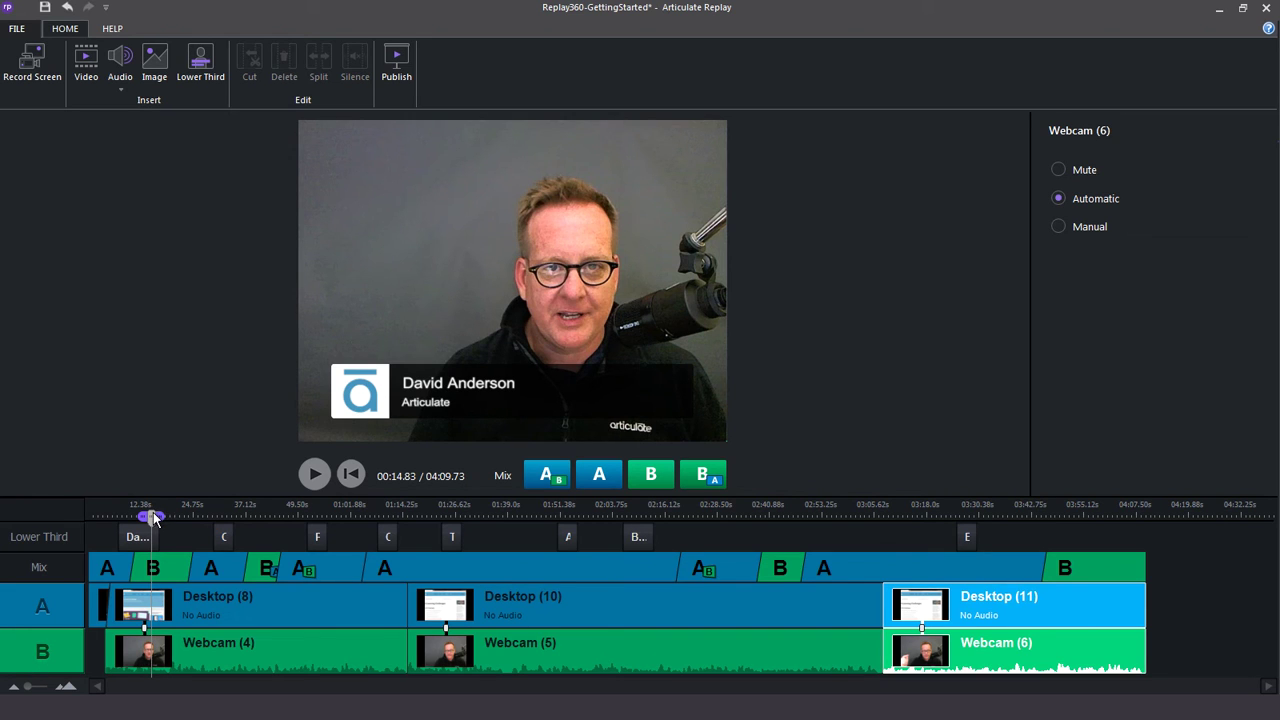
drag(152, 516, 207, 518)
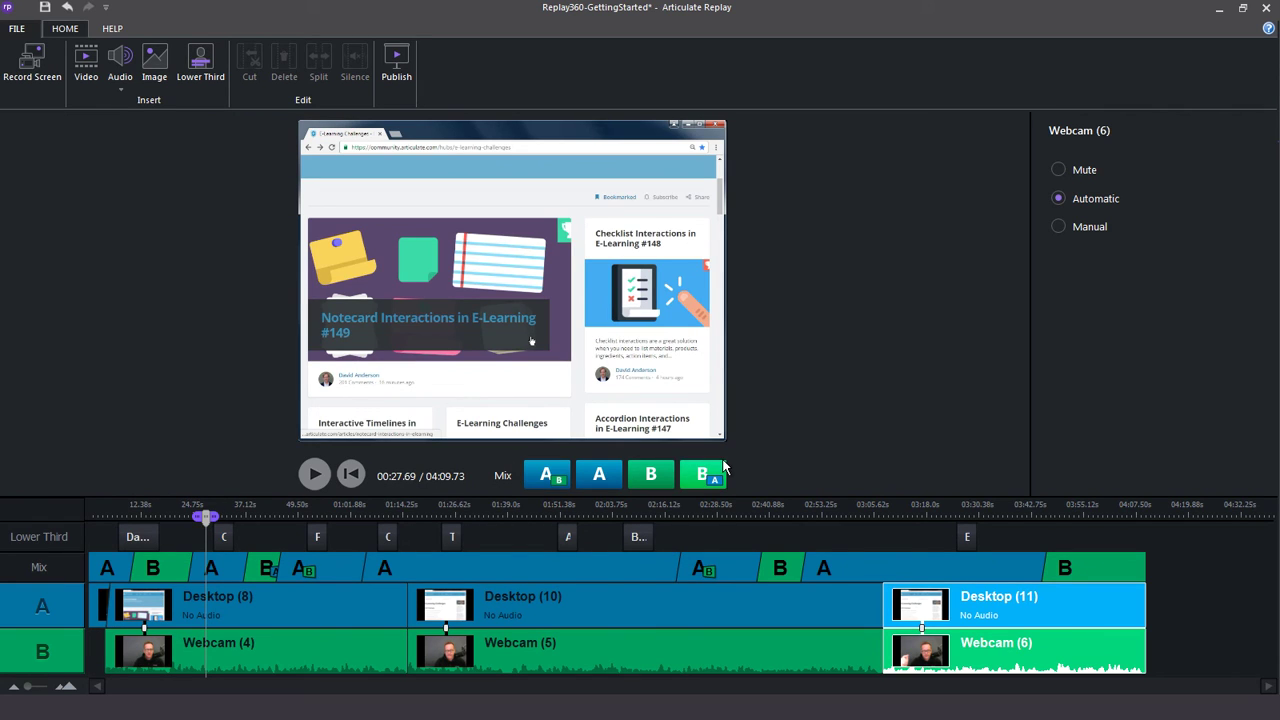
Step: Insert an A+B picture-in-picture mix at 00:27 and preview it at 00:34.87
click(553, 480)
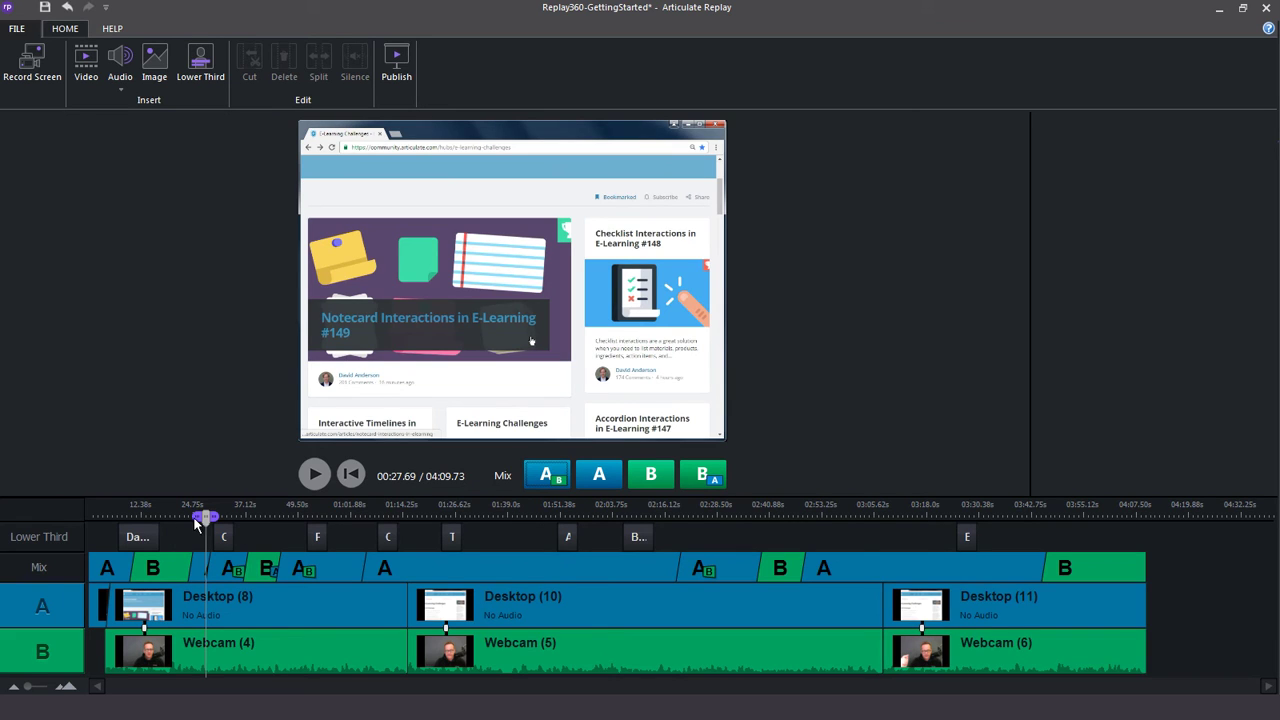
drag(205, 517, 226, 520)
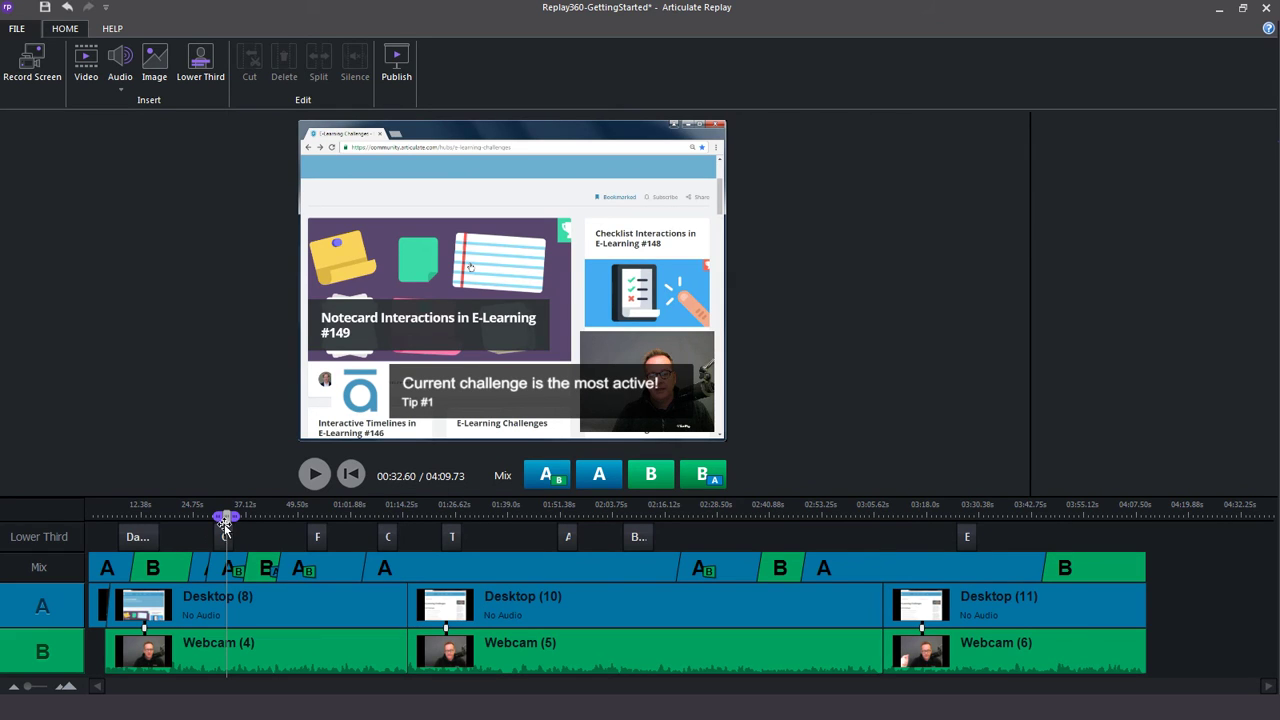
drag(226, 518, 231, 518)
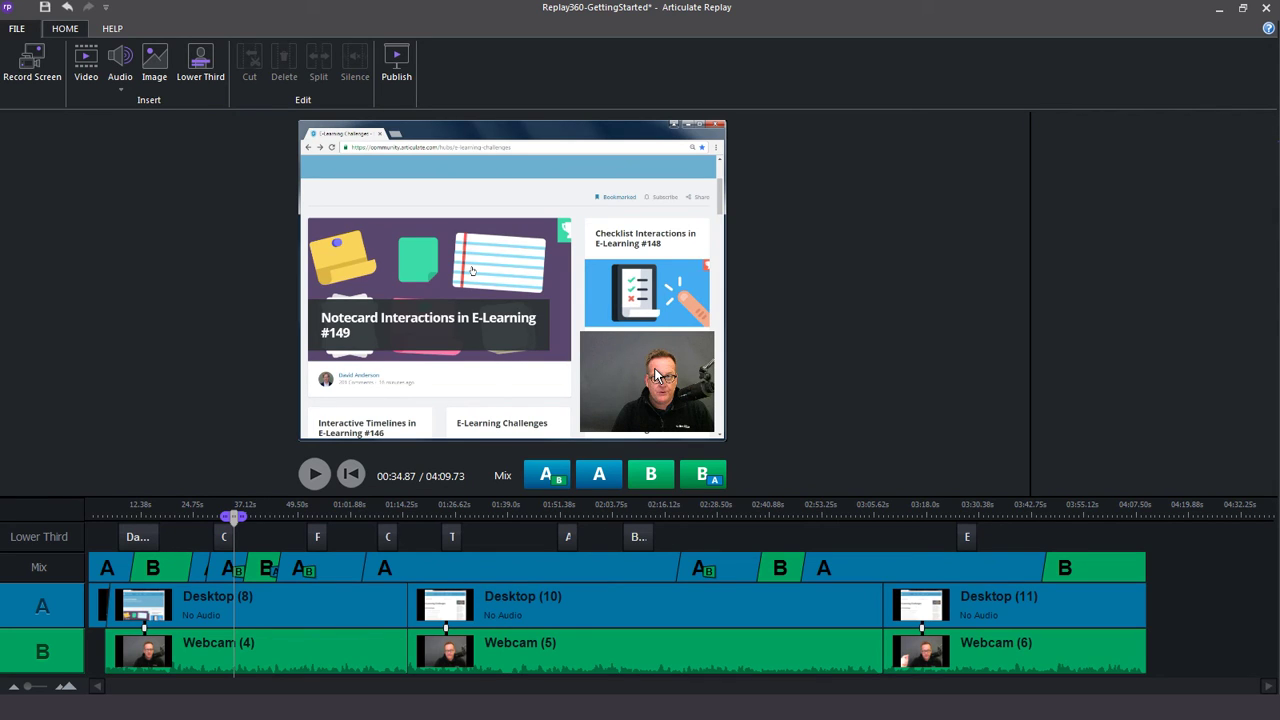
Step: Switch the new mix segment to show only Track A
click(228, 568)
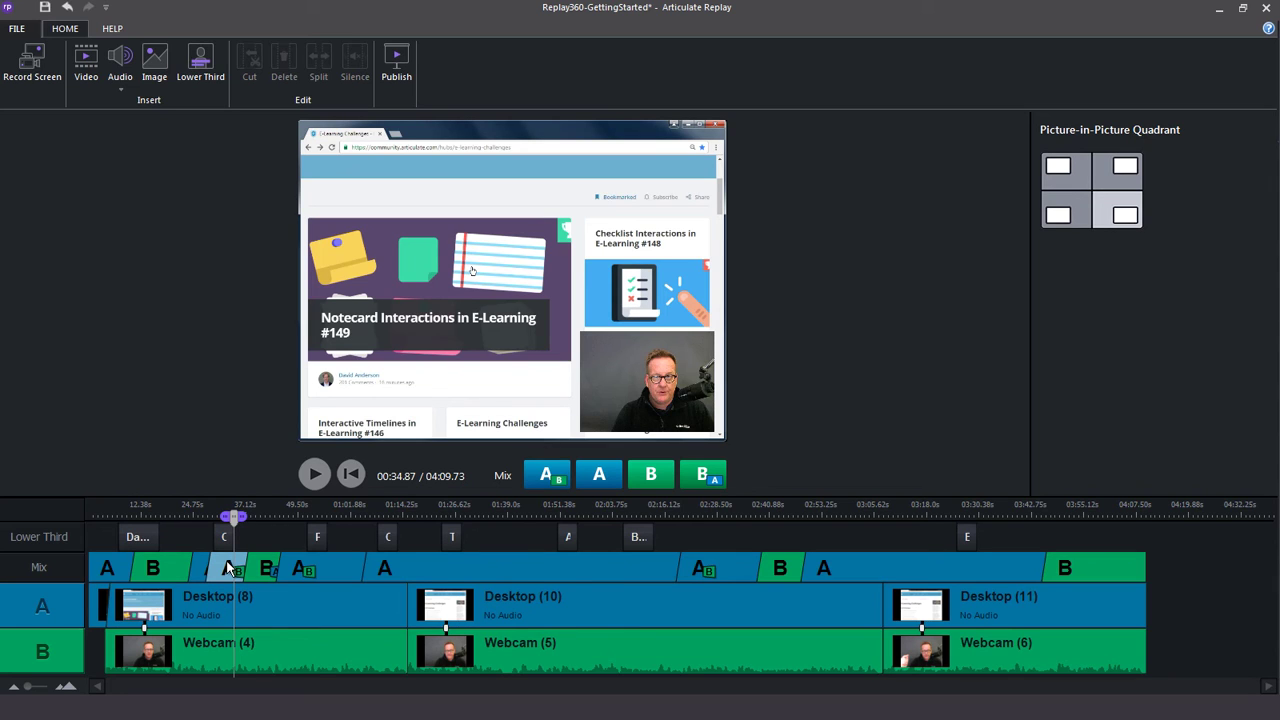
right_click(228, 568)
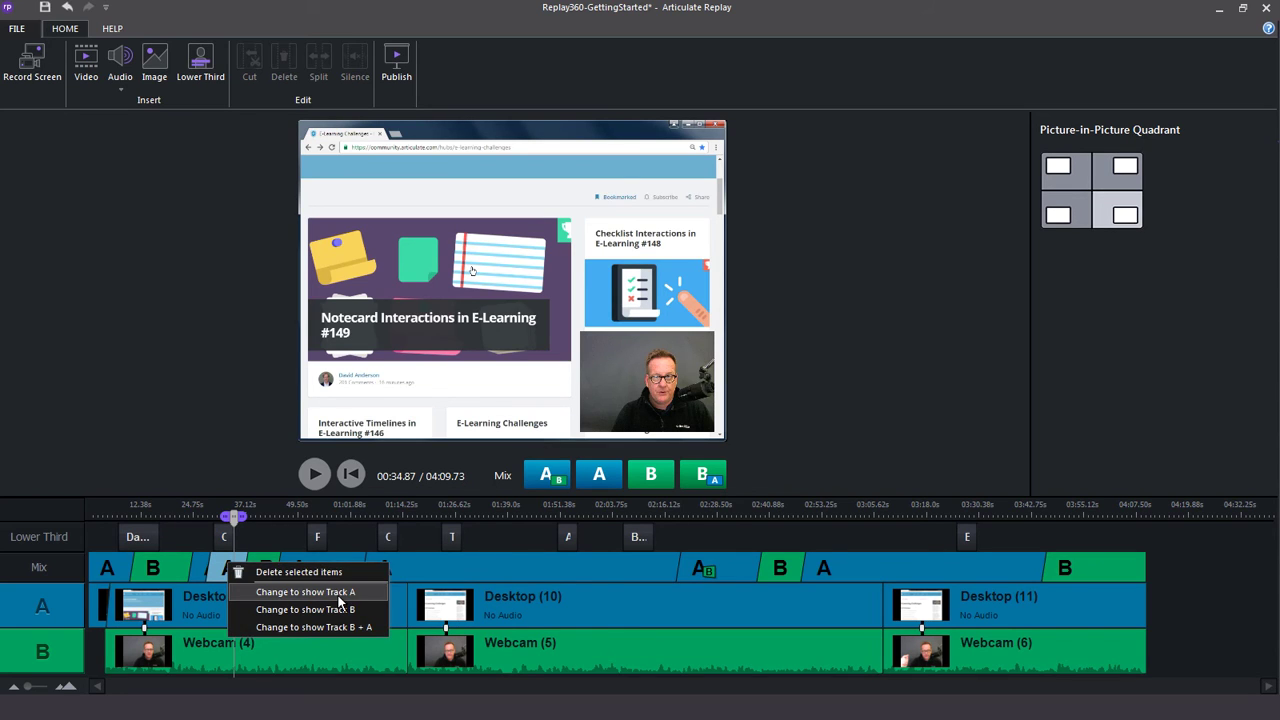
key(Escape)
key(Delete)
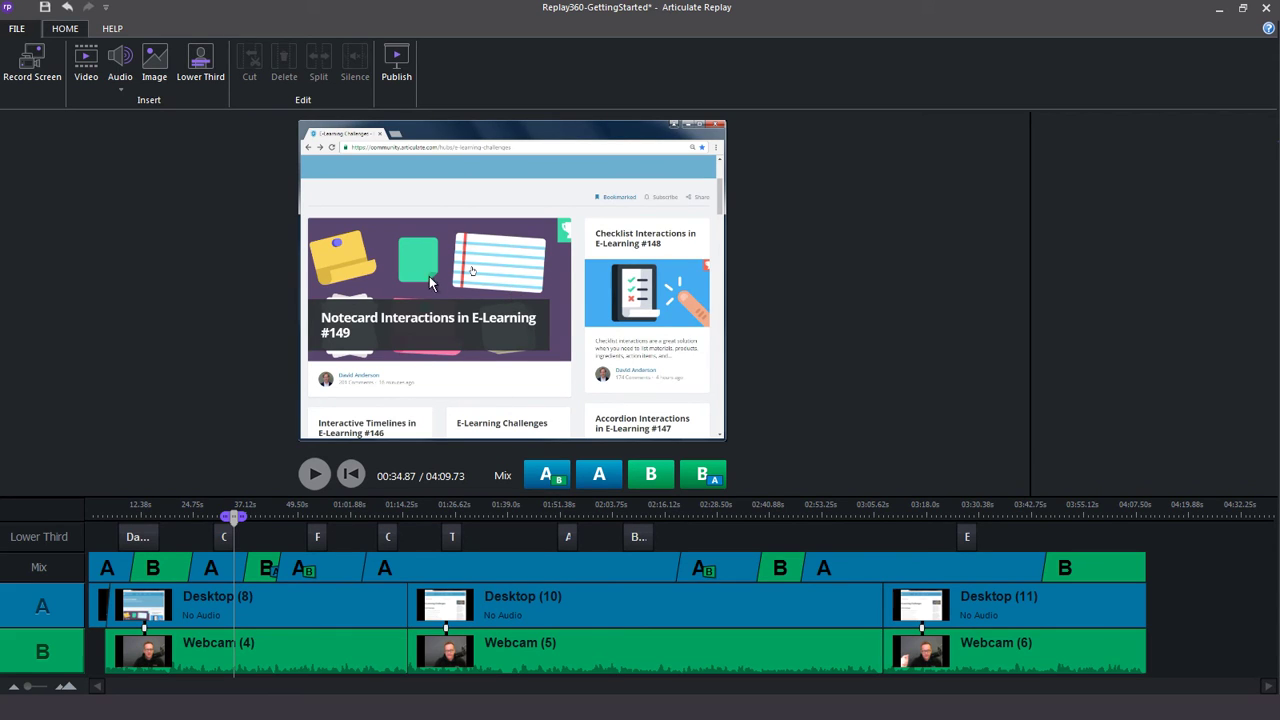
Step: Change that segment to show only webcam Track B, merging it with the earlier webcam stretch
click(230, 562)
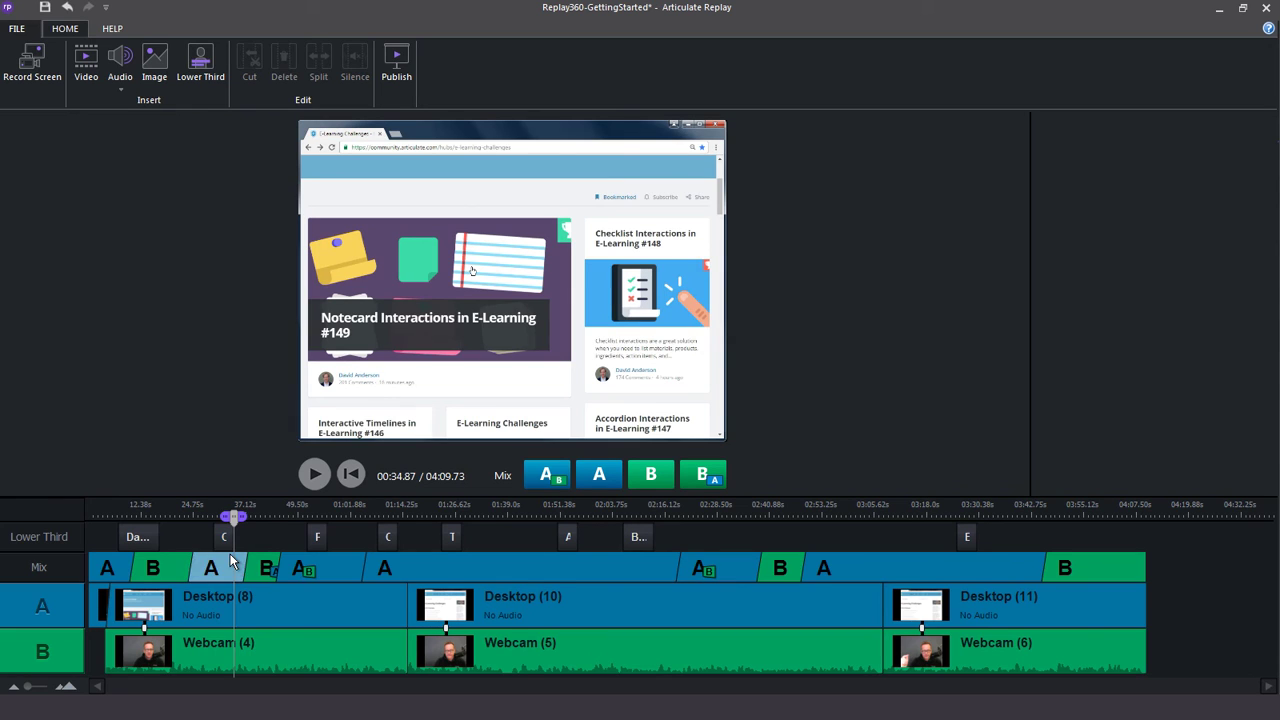
right_click(230, 562)
click(305, 585)
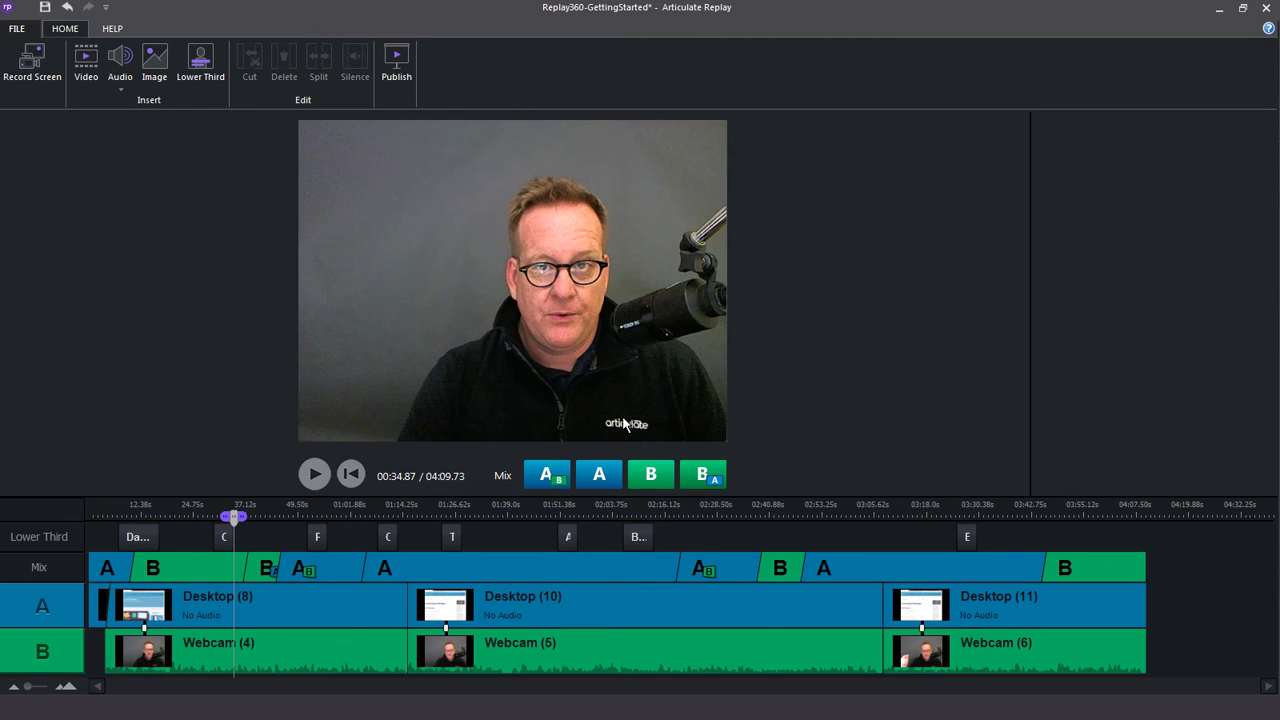
Step: Set the merged segment to Track A + B, the desktop with webcam inset
click(198, 555)
right_click(203, 558)
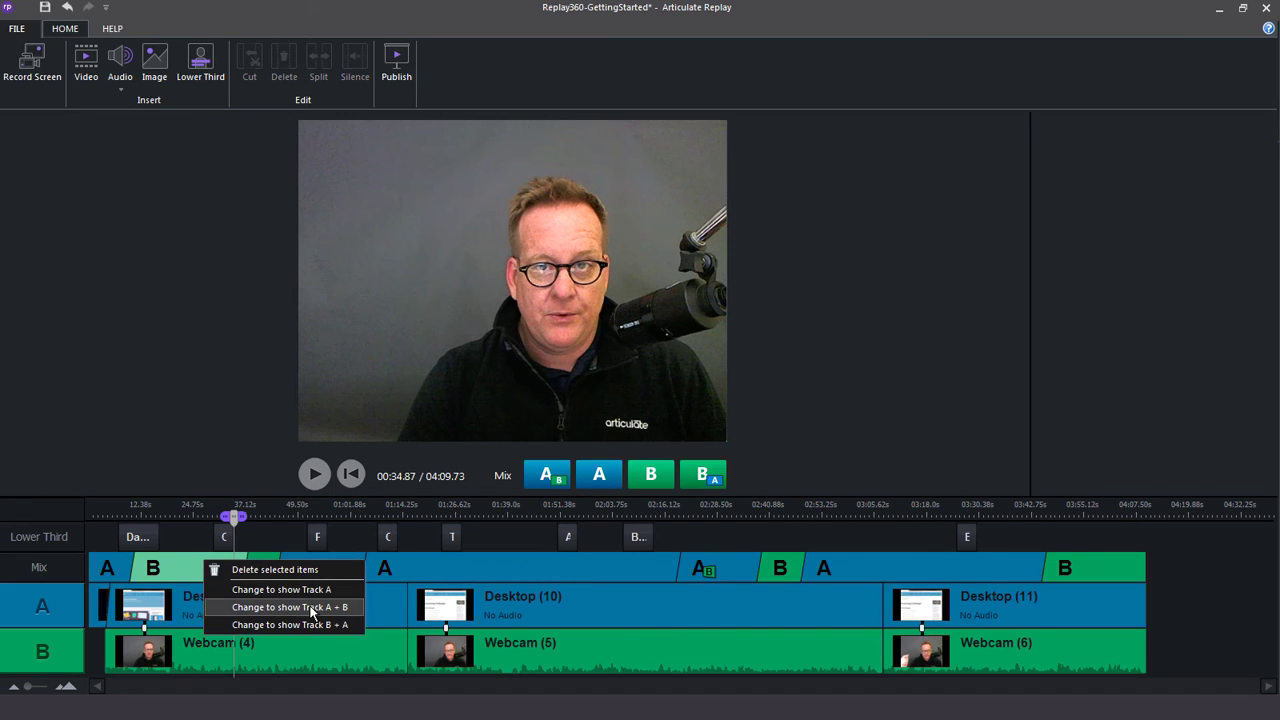
click(300, 607)
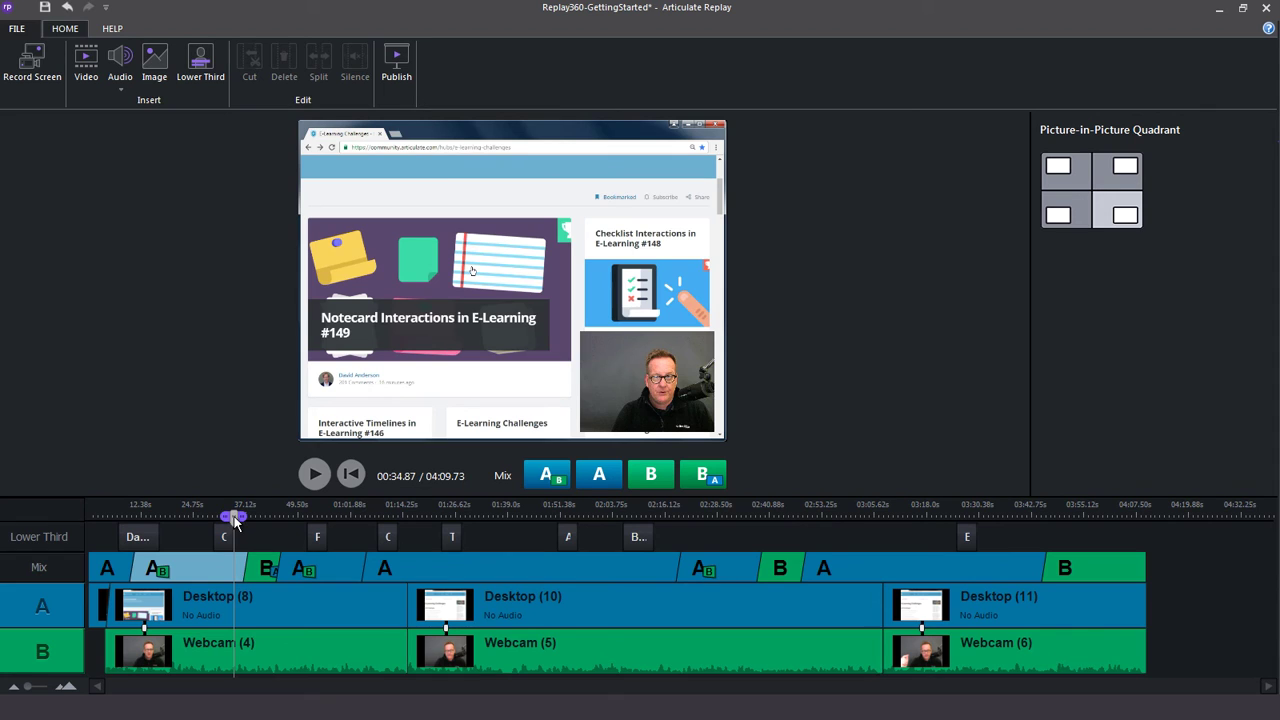
Step: Apply an A with B inset mix around 00:40, stopping playback at 00:41.16
key(space)
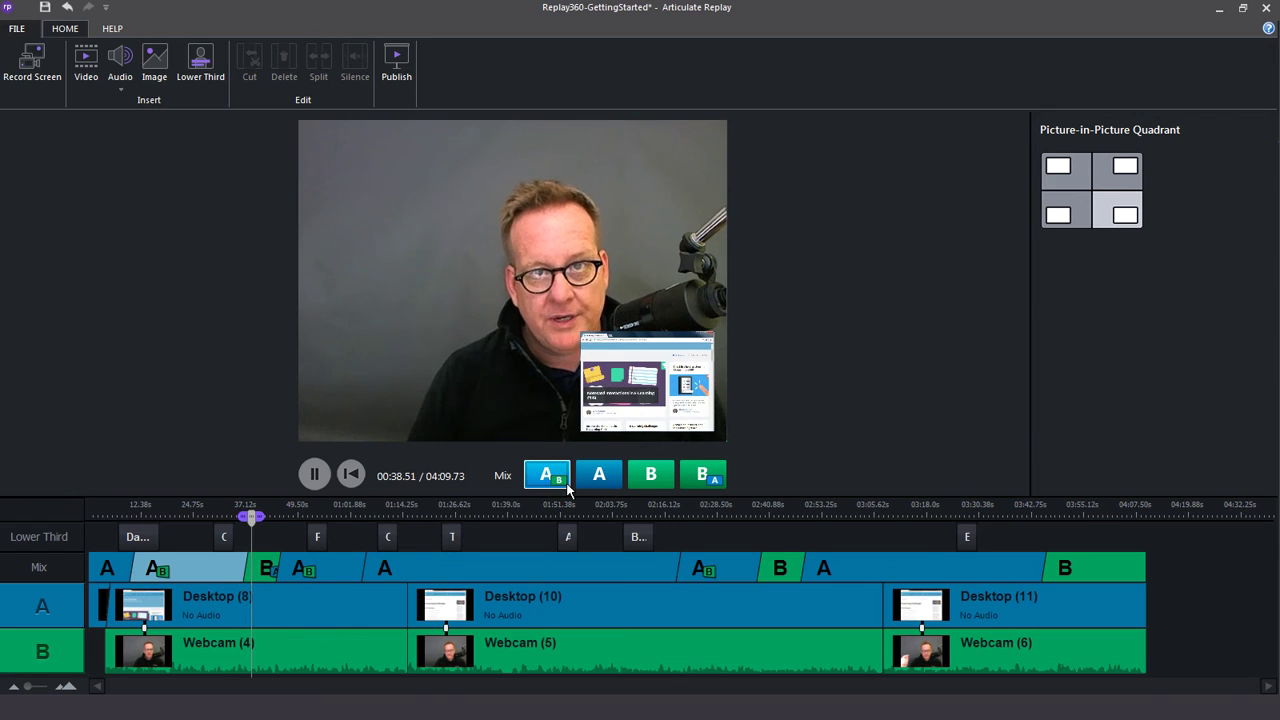
click(549, 479)
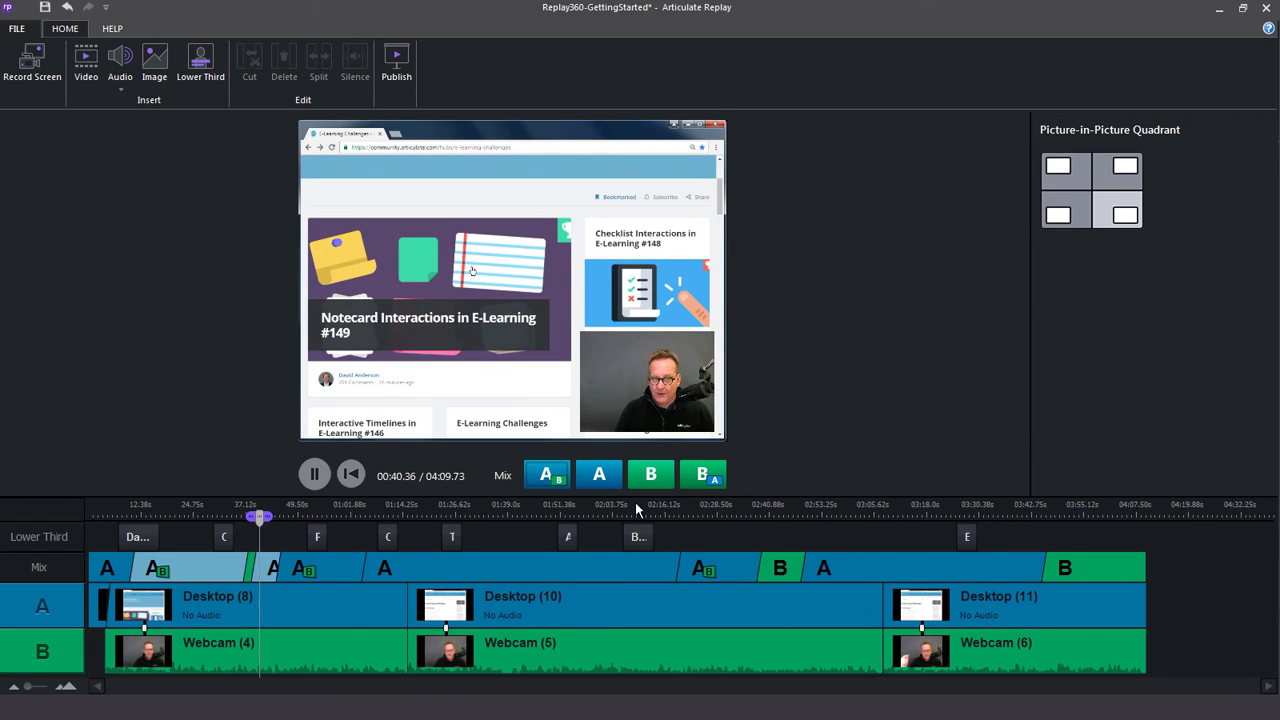
key(space)
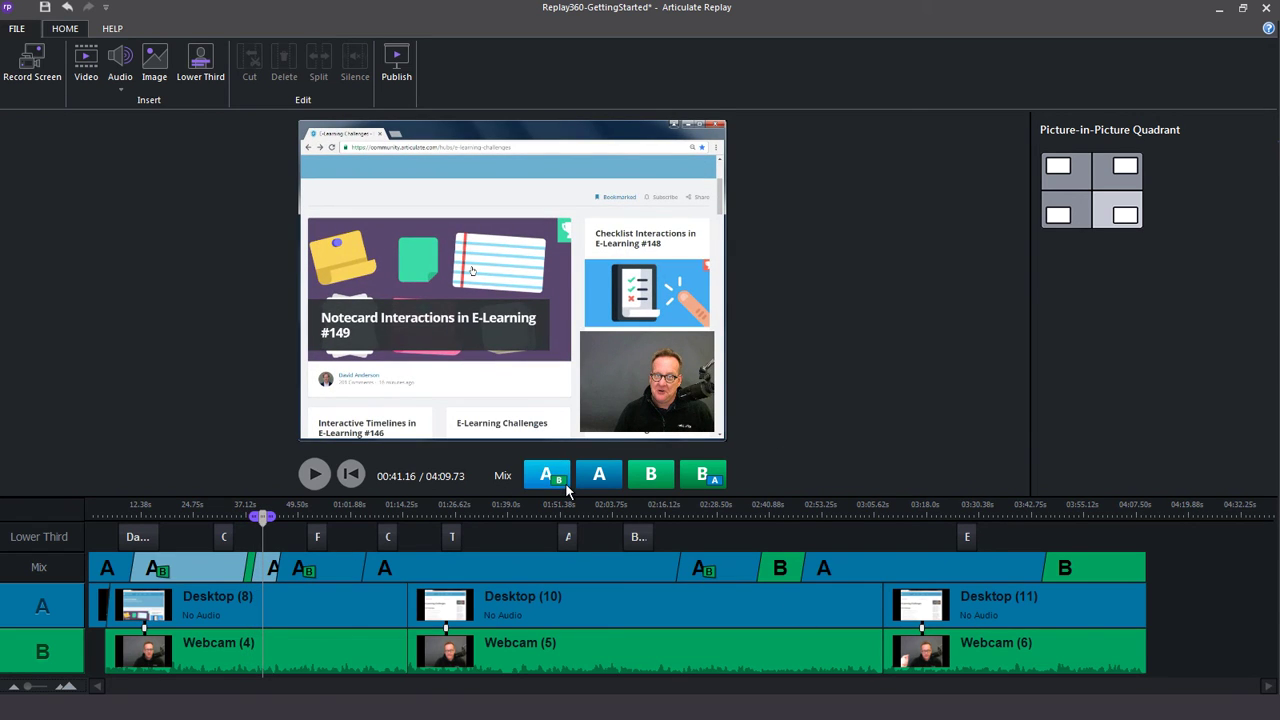
click(559, 486)
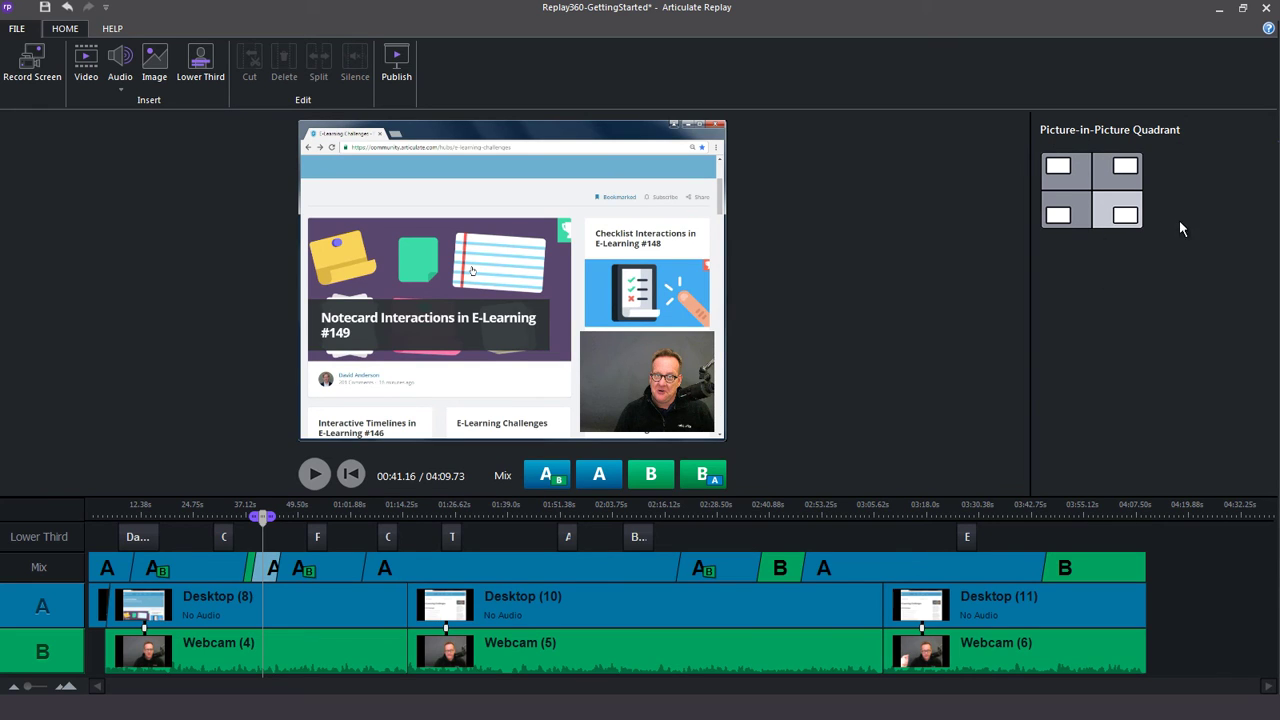
click(1064, 219)
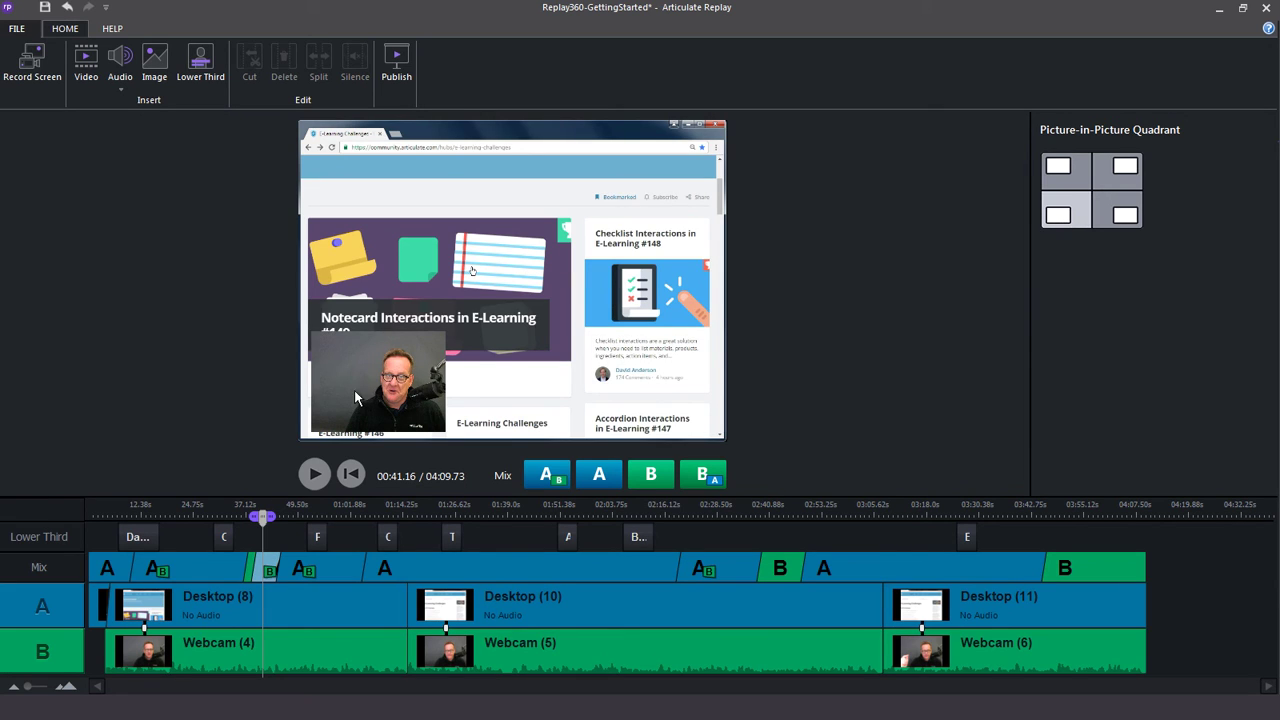
click(1068, 178)
click(1127, 167)
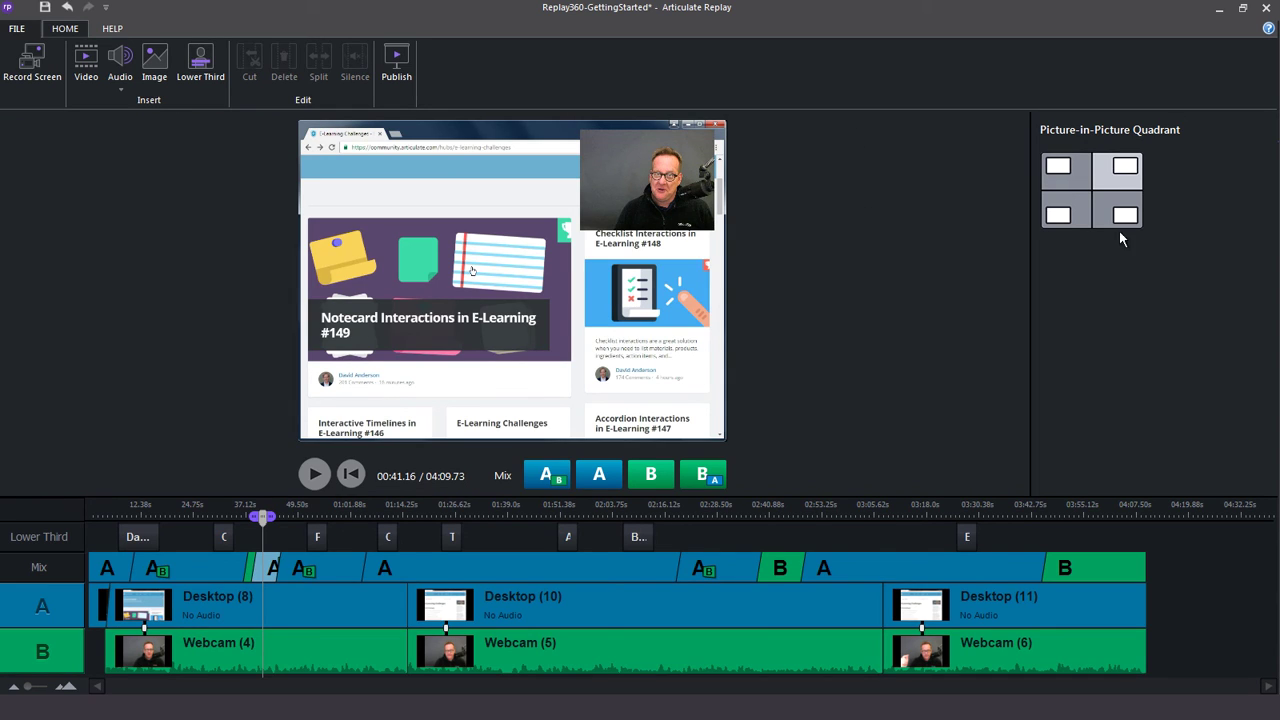
click(1134, 220)
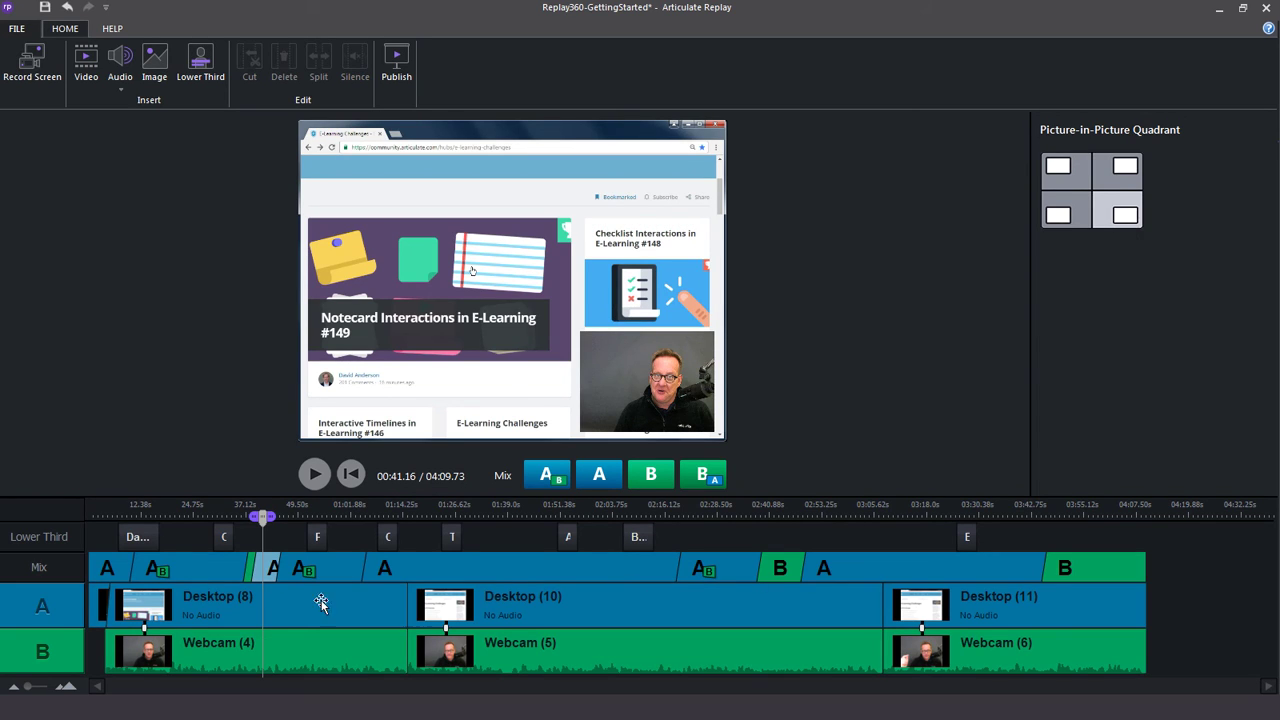
Step: Extend the picture-in-picture mix so the desktop-only A section takes over around 01:02, then scrub to check
drag(274, 569, 307, 565)
scroll(311, 589, up, 3)
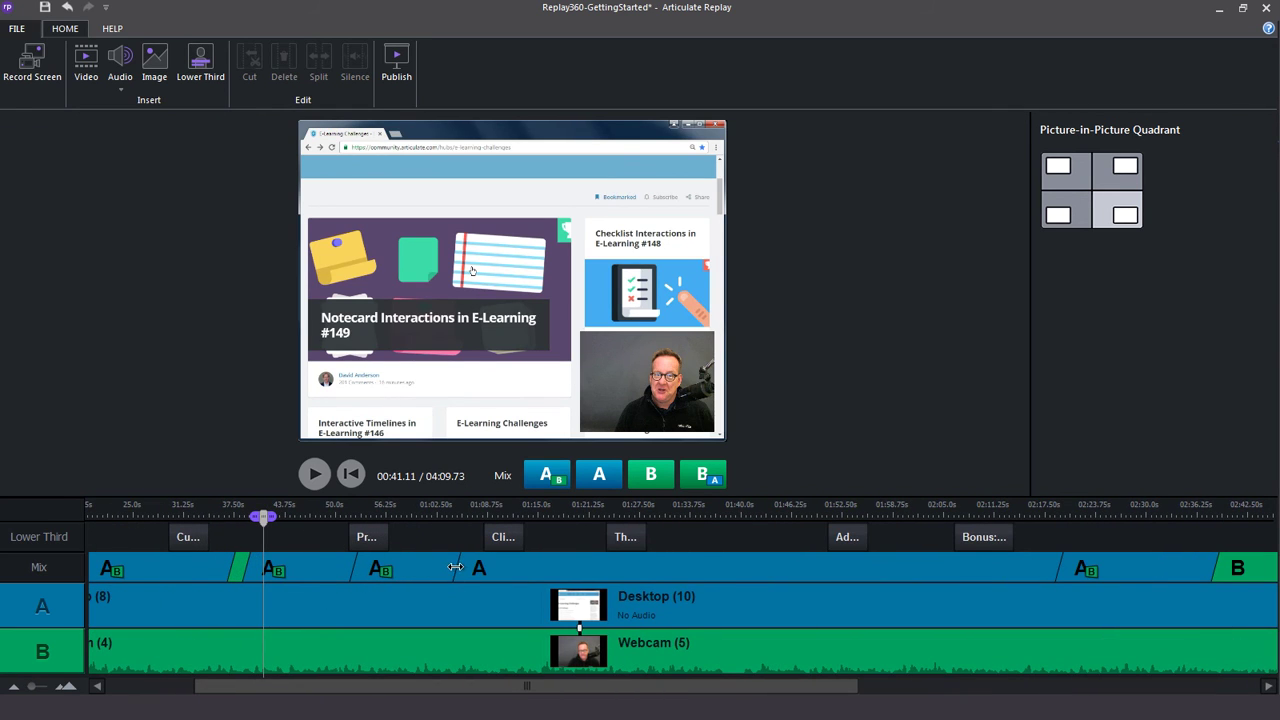
drag(455, 567, 543, 561)
drag(544, 560, 432, 570)
drag(267, 515, 348, 516)
Step: Move the desktop-only A start back to about 00:49, then open the Tip #2 lower third's properties
click(395, 570)
right_click(396, 566)
key(Escape)
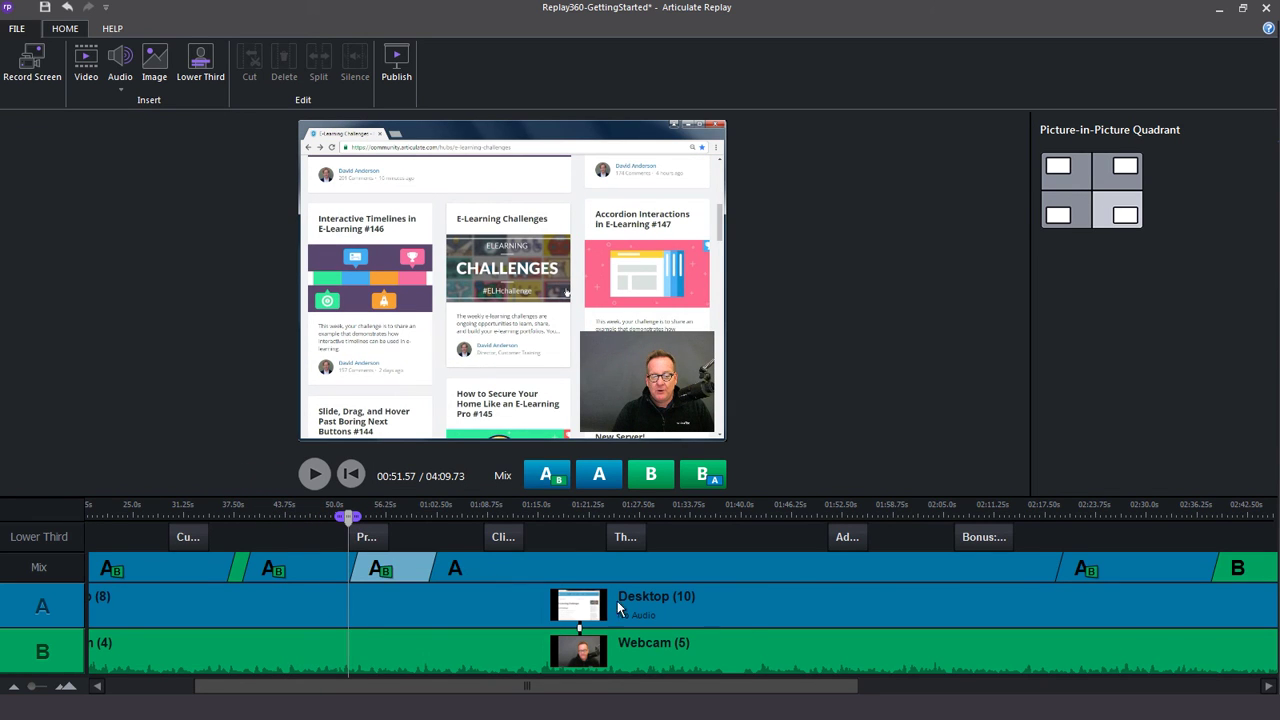
click(710, 624)
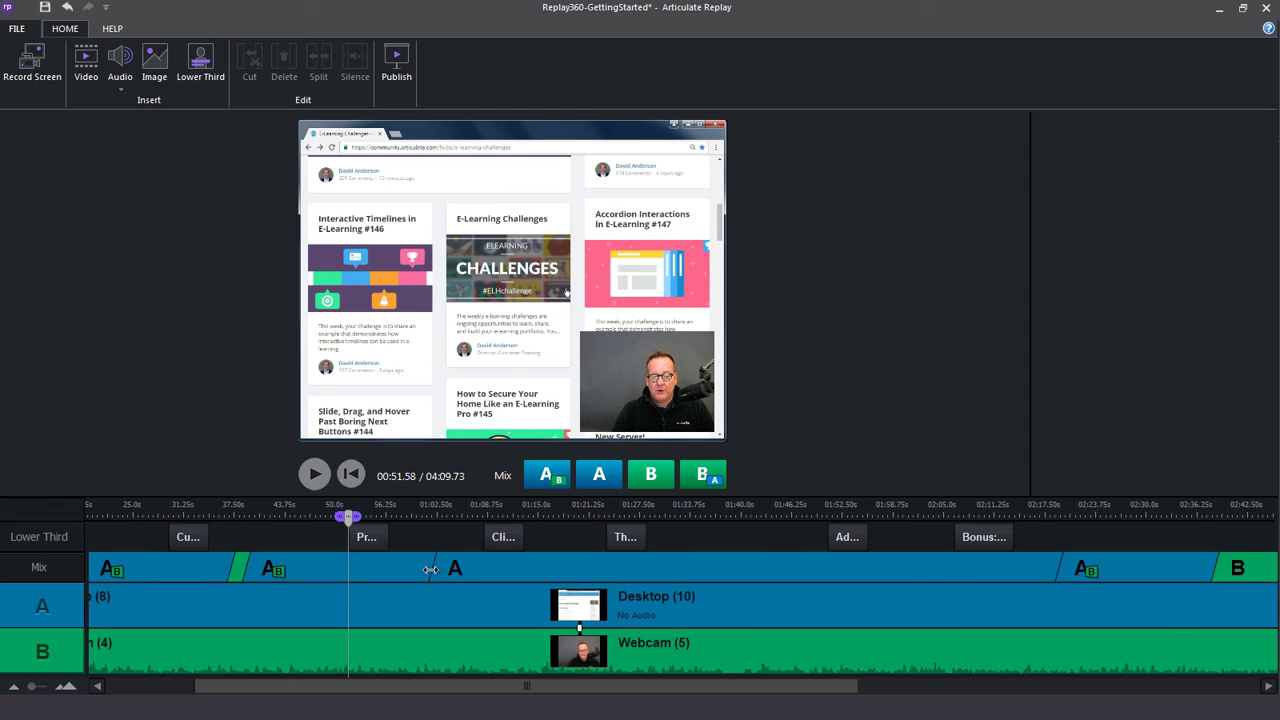
drag(428, 569, 330, 567)
drag(349, 518, 376, 519)
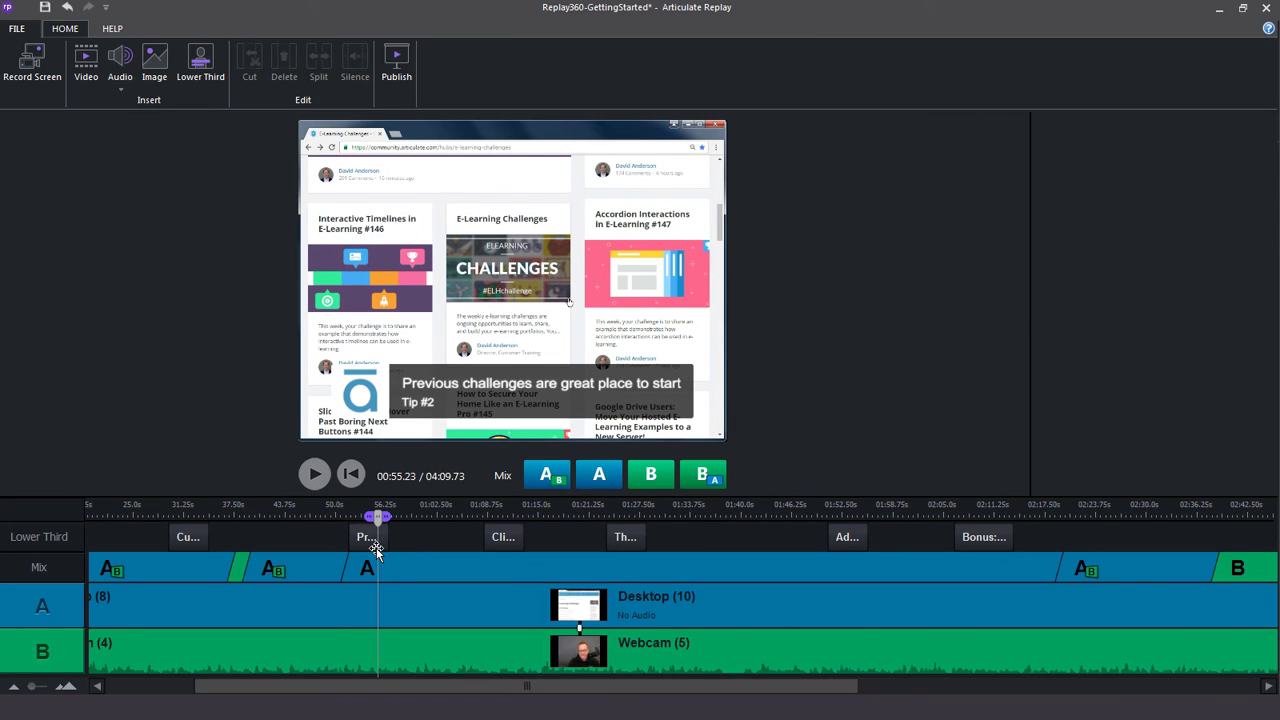
drag(345, 566, 331, 566)
drag(378, 513, 329, 528)
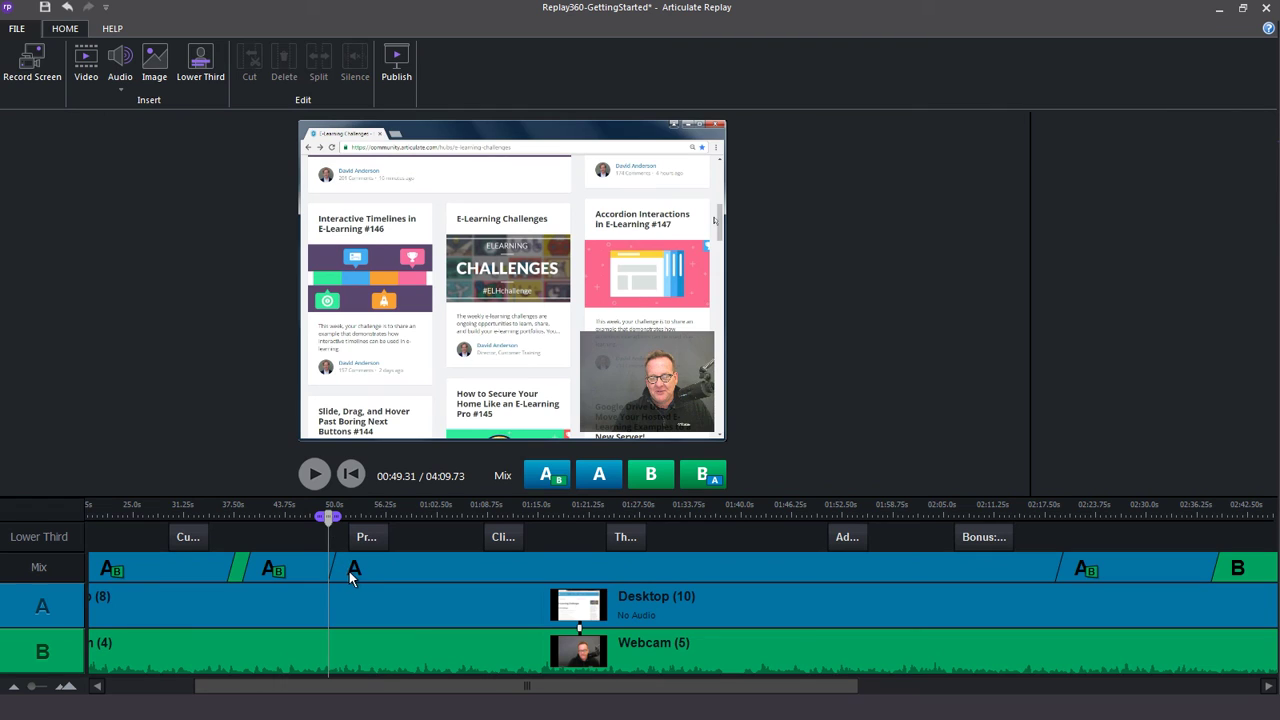
click(366, 537)
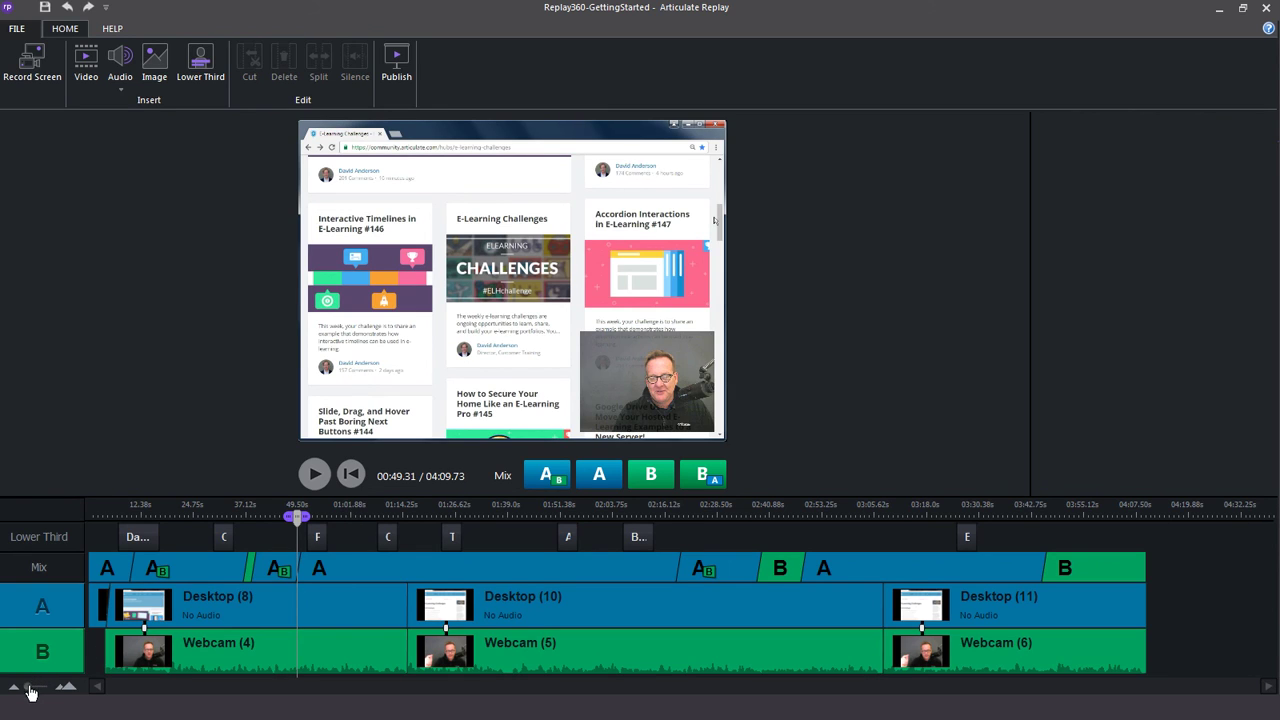
Step: Zoom the timeline out to show the whole project
mouse_move(28, 687)
mouse_down()
mouse_move(51, 689)
mouse_move(27, 694)
mouse_up()
Step: Jump the playhead to 01:41, where the Accordion Interactions article shows, then zoom back out
scroll(528, 569, up, 5)
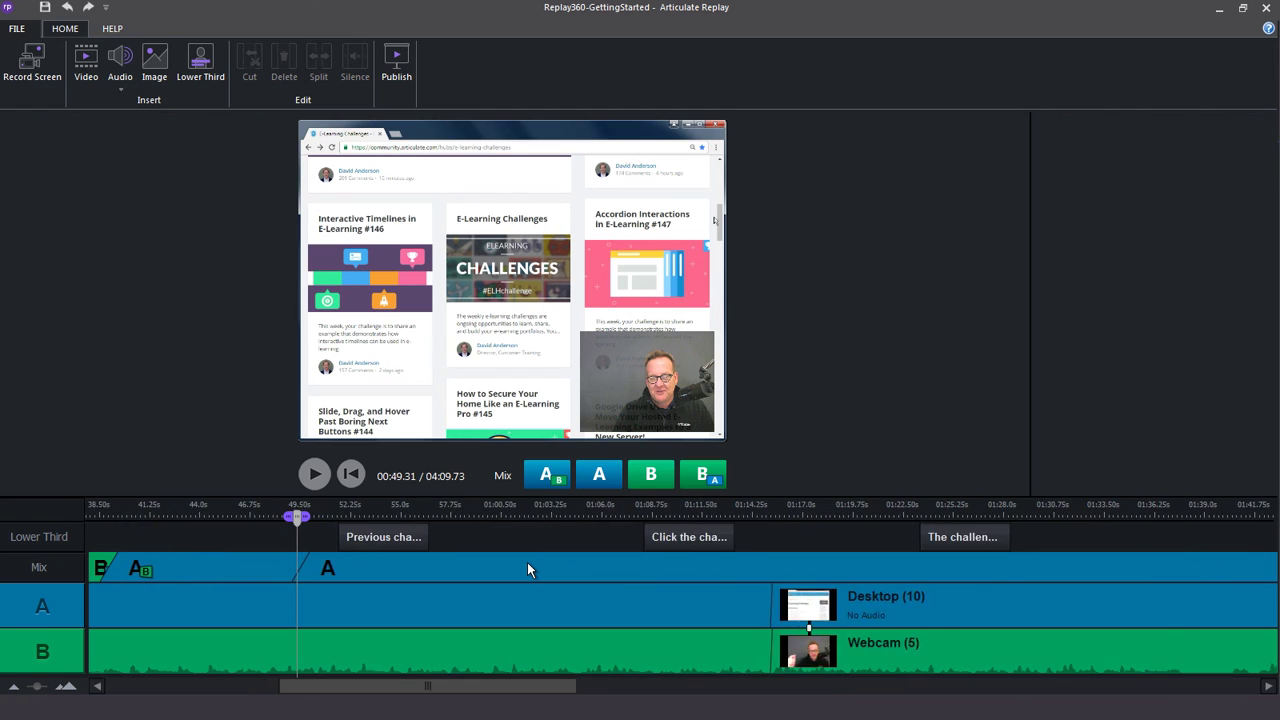
scroll(528, 569, down, 5)
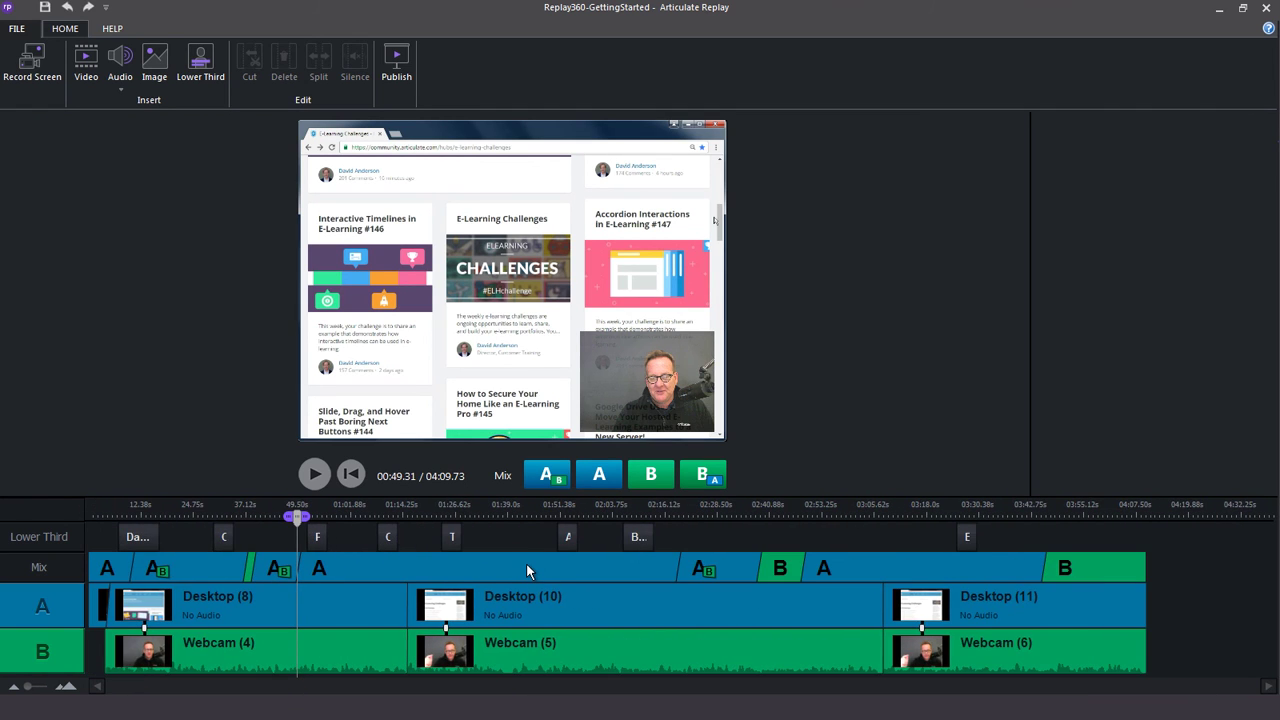
scroll(527, 569, up, 6)
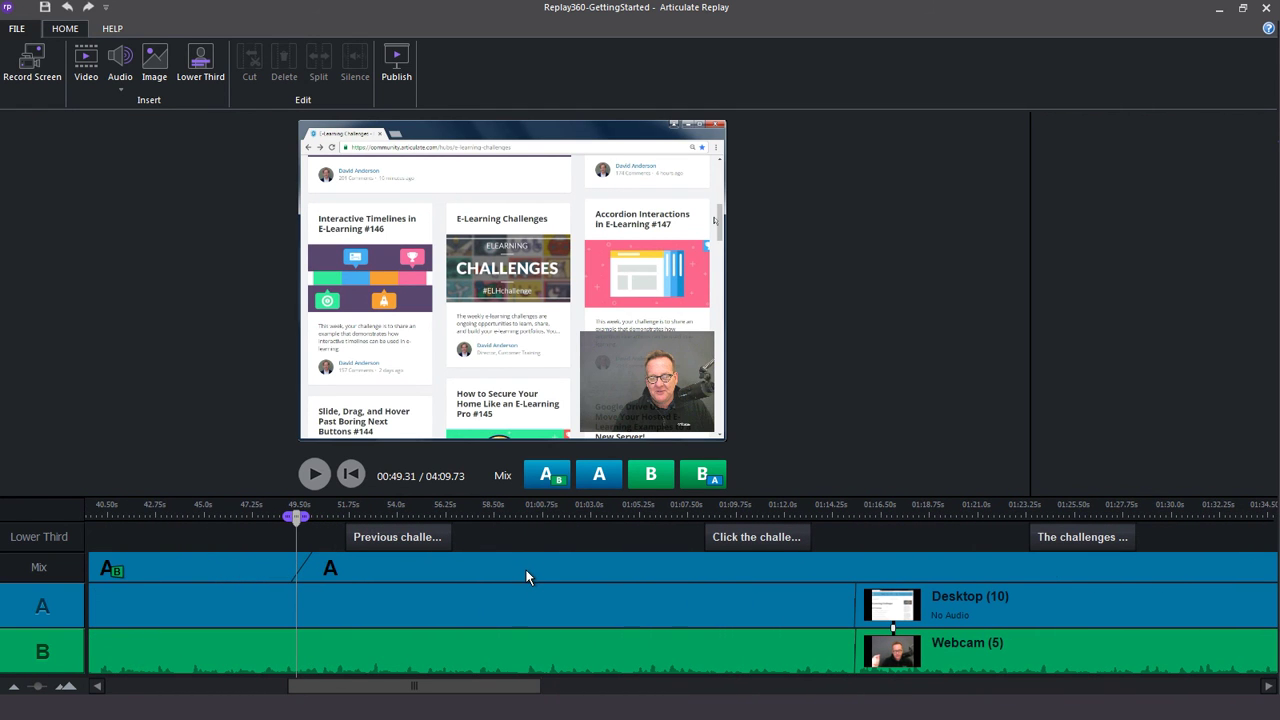
scroll(517, 570, down, 6)
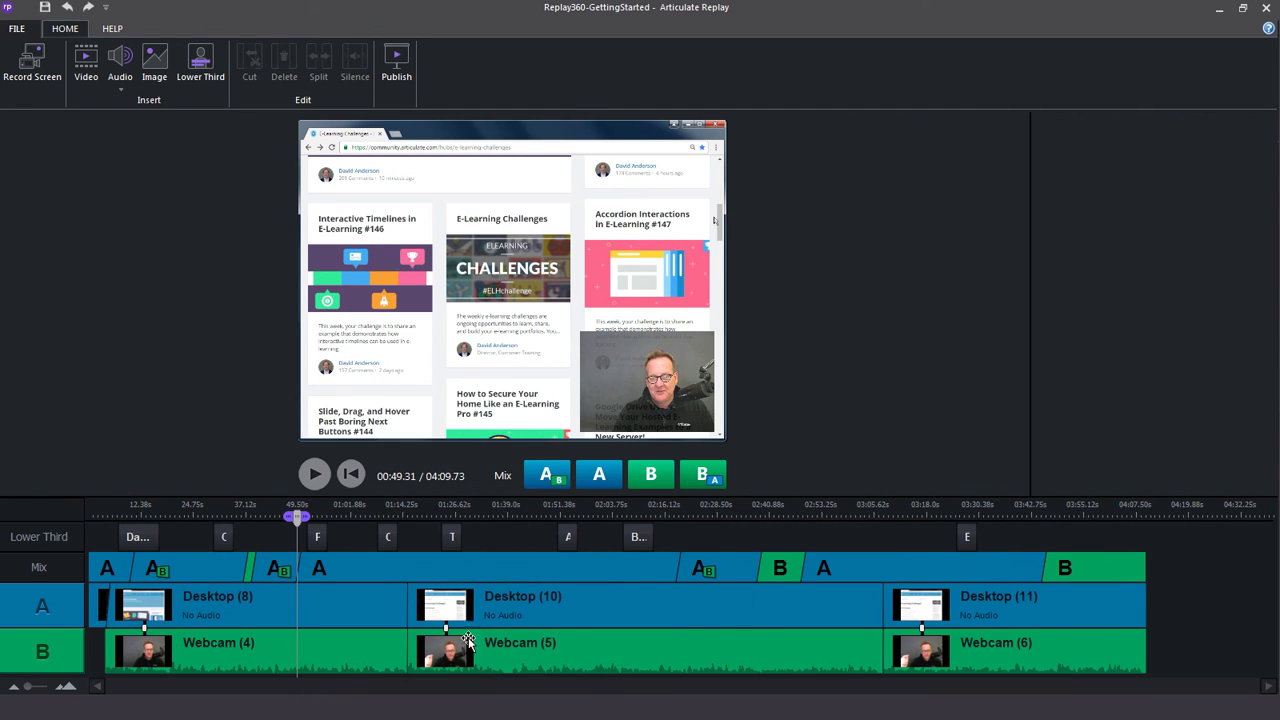
click(519, 512)
scroll(507, 572, up, 4)
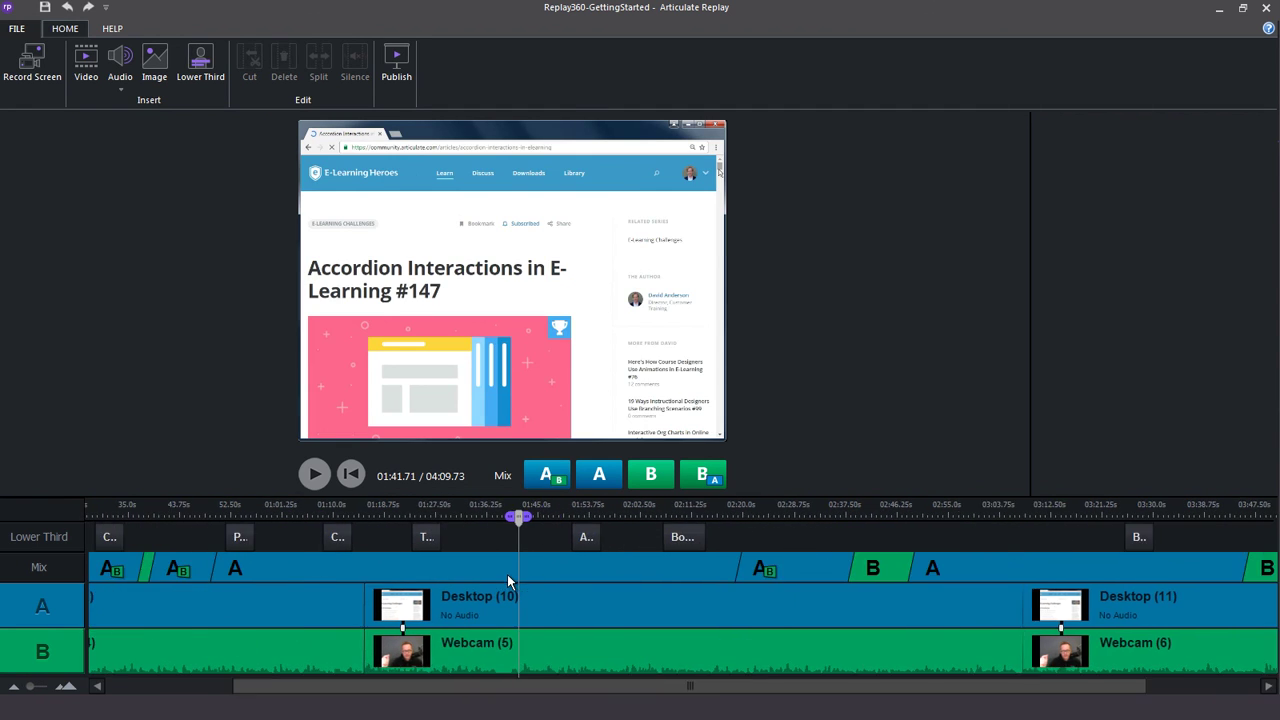
scroll(537, 606, up, 3)
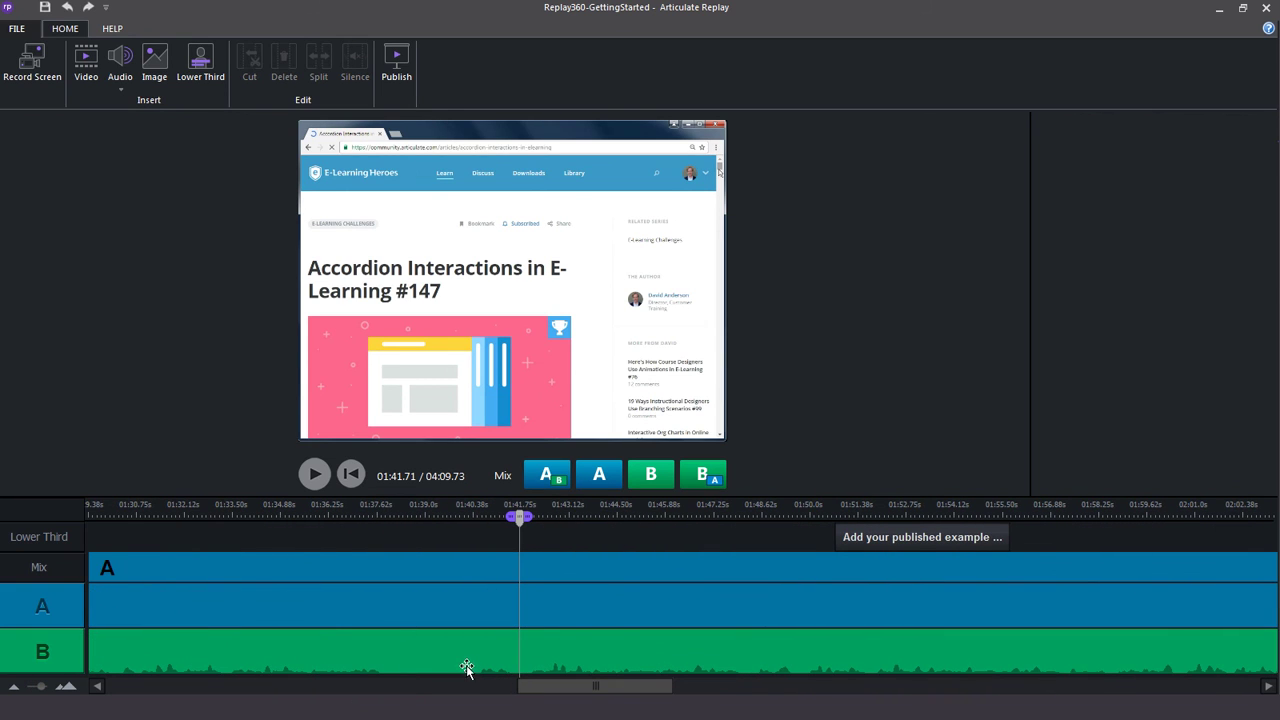
scroll(518, 660, down, 4)
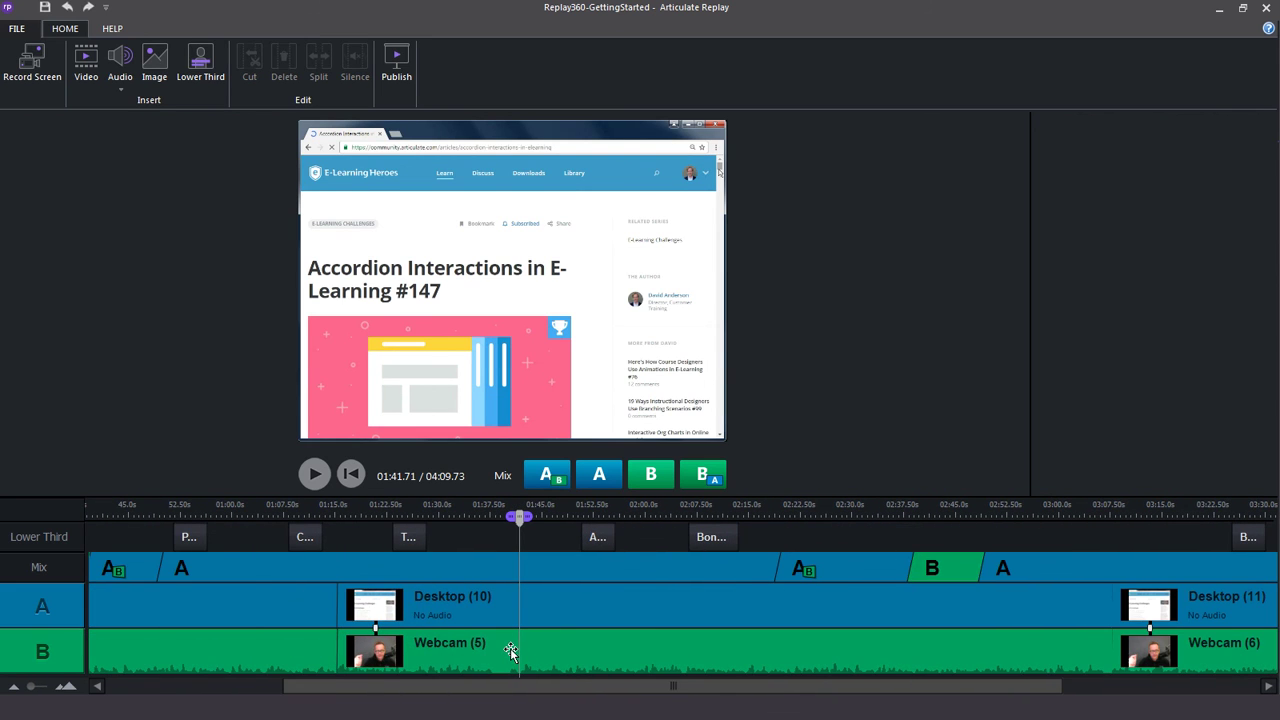
scroll(508, 648, down, 3)
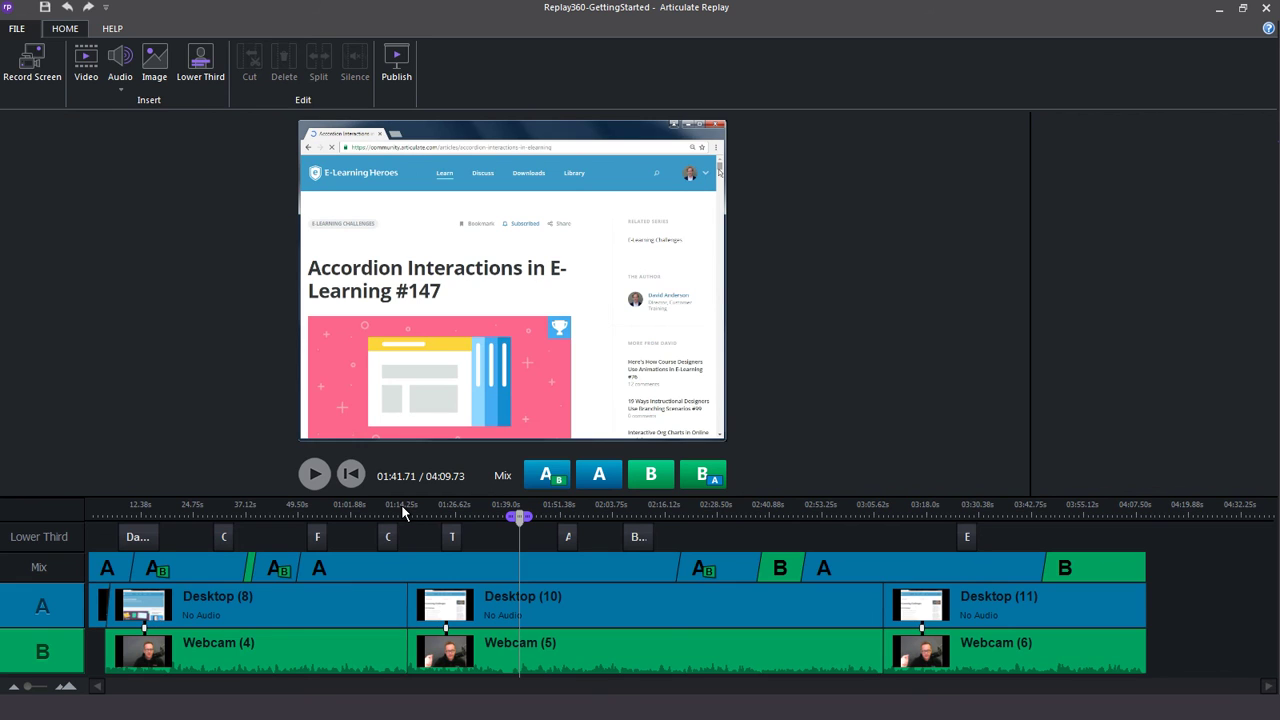
Step: Return to about 00:49 and play through the switch from webcam inset to desktop-only
key(space)
key(space)
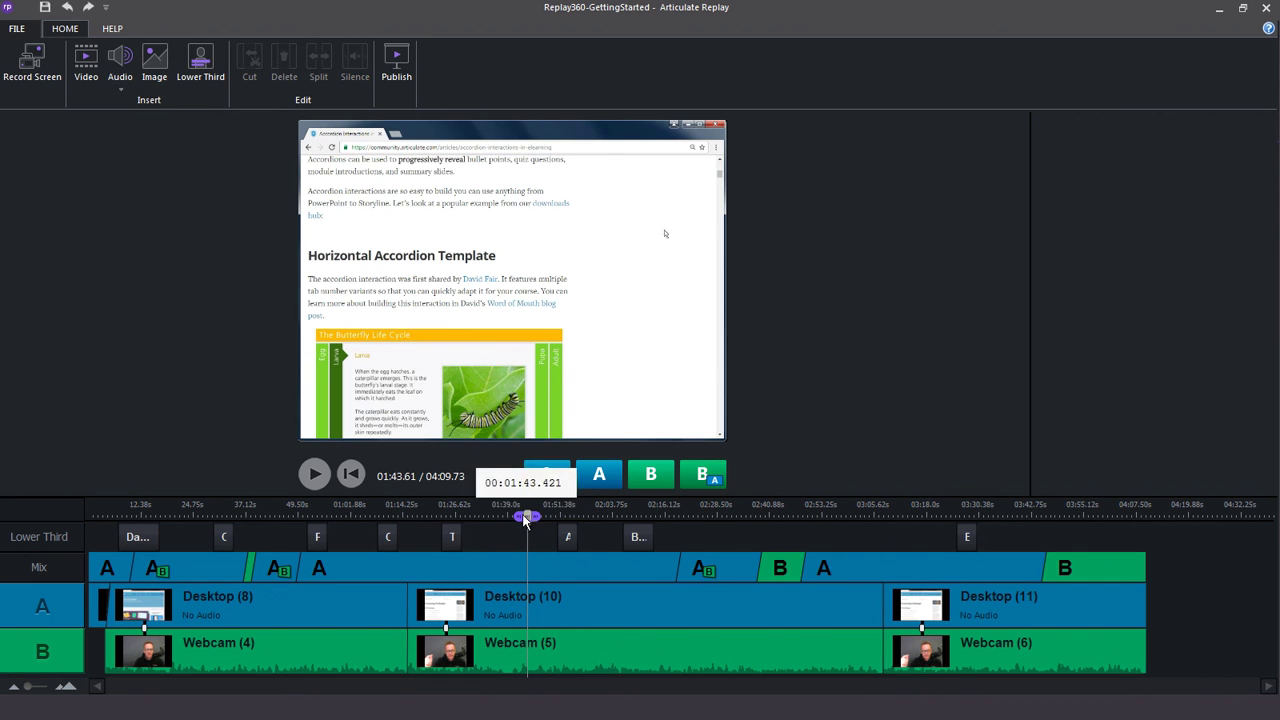
drag(517, 522, 296, 517)
key(space)
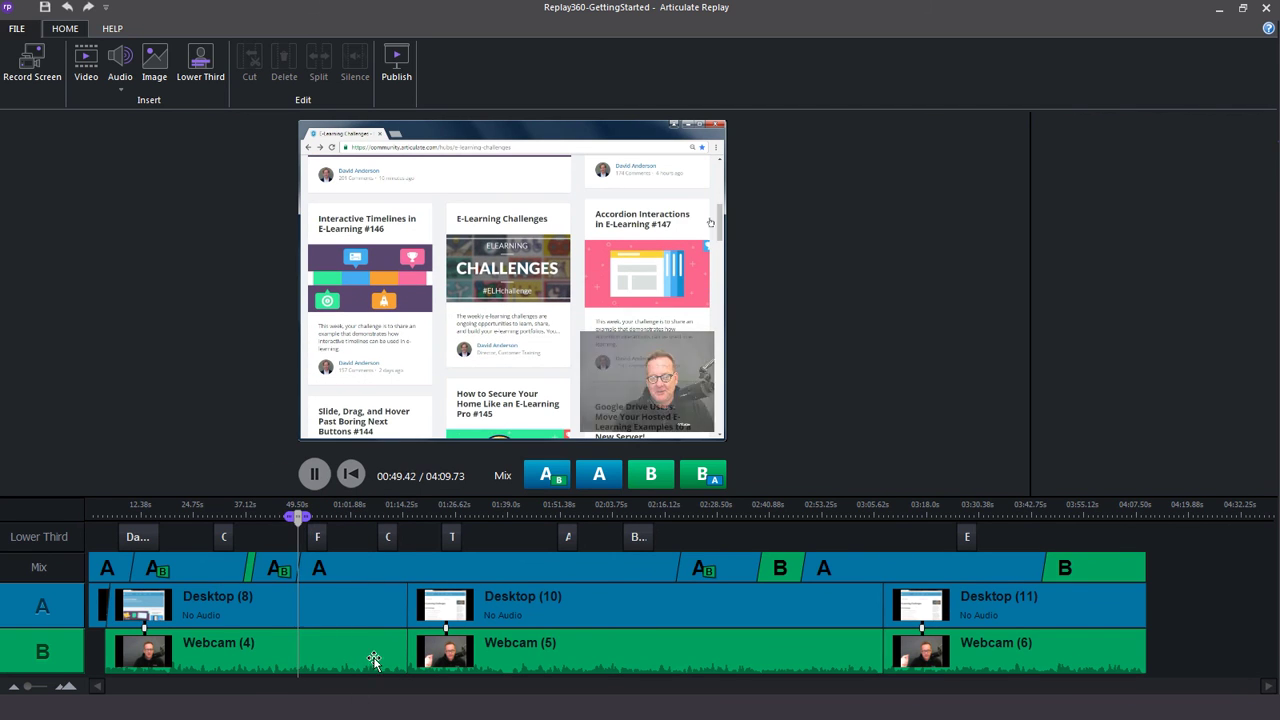
key(space)
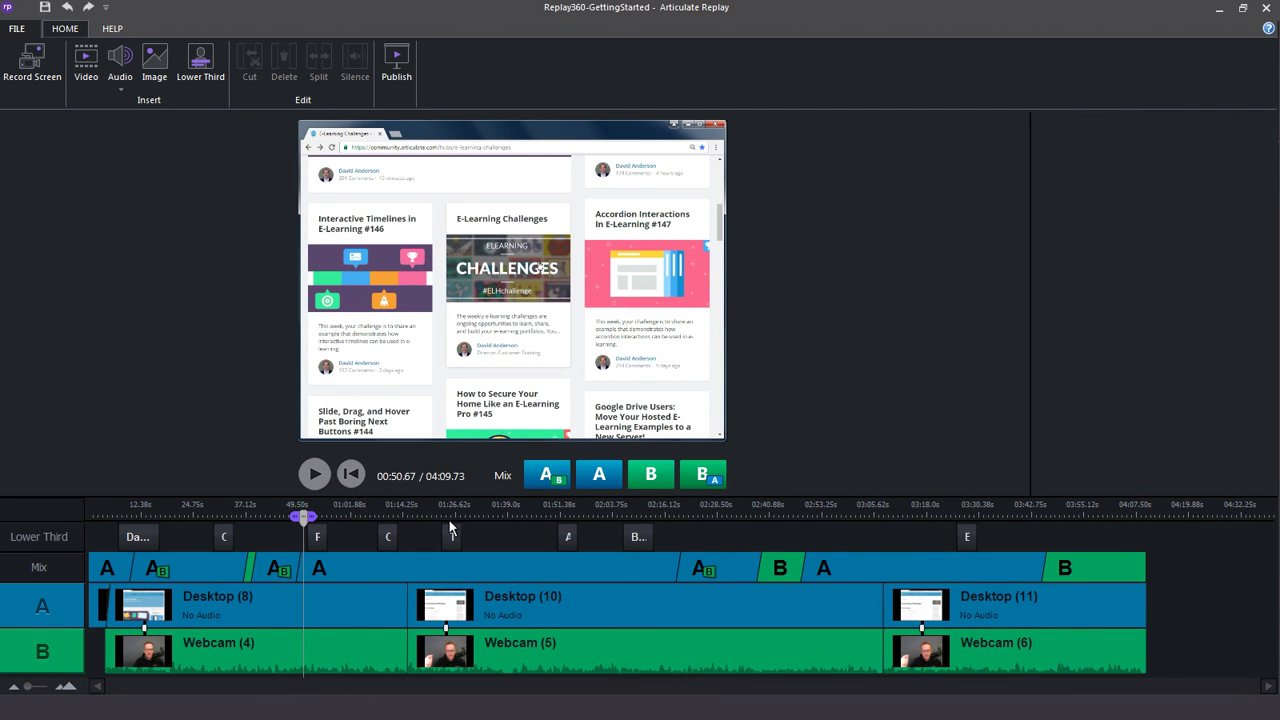